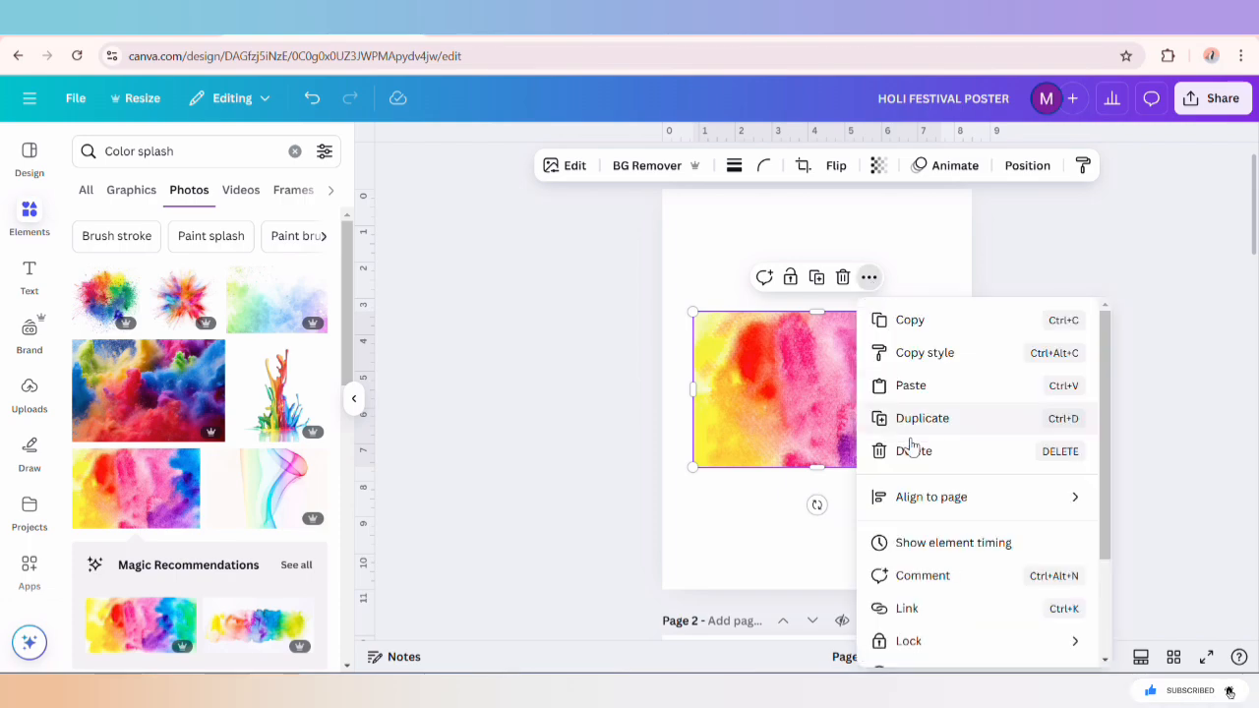
Set the watercolor photo as the page 1 background, then place the round color splash photo enlarged on the upper part of the page.
{"action": "left_click", "coordinate": [914, 579]}
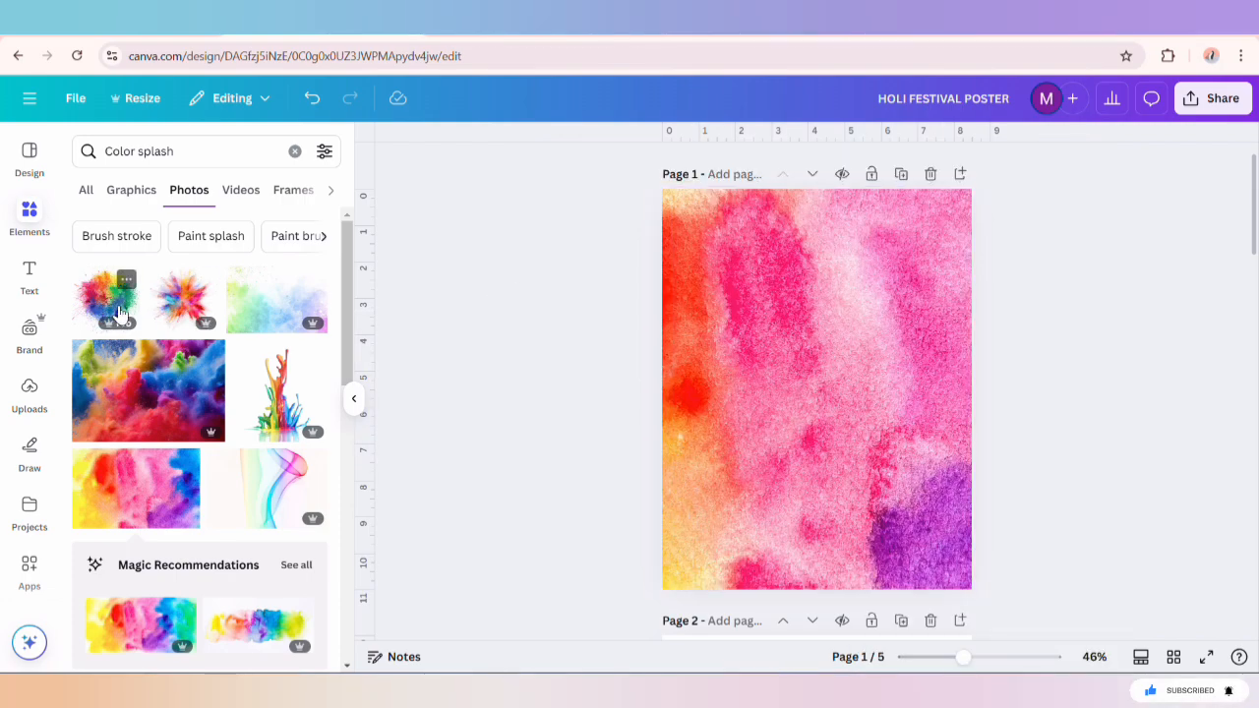
{"action": "left_click", "coordinate": [113, 298]}
{"action": "left_click_drag", "start_coordinate": [846, 378], "coordinate": [807, 301]}
{"action": "mouse_move", "coordinate": [903, 435]}
{"action": "left_mouse_down"}
{"action": "mouse_move", "coordinate": [979, 511]}
{"action": "mouse_move", "coordinate": [912, 430]}
{"action": "left_mouse_up"}
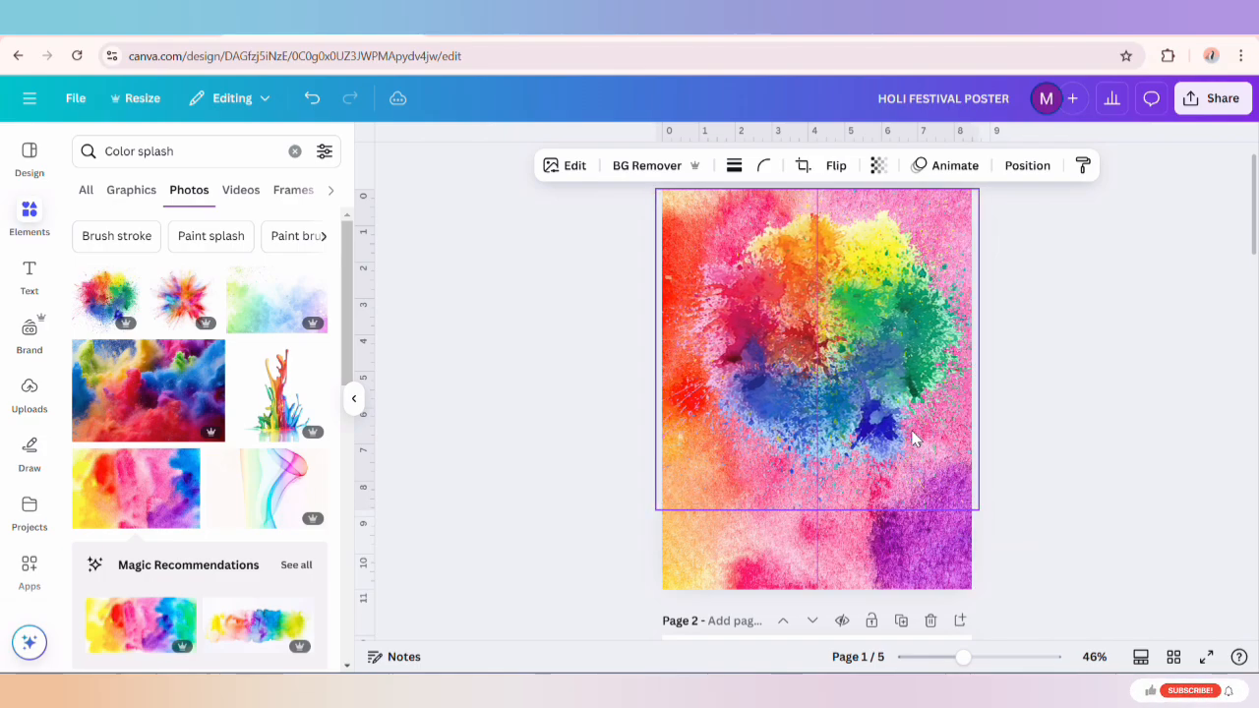
{"action": "left_click_drag", "start_coordinate": [655, 189], "coordinate": [638, 171]}
{"action": "left_click", "coordinate": [1027, 165]}
{"action": "left_click", "coordinate": [331, 145]}
Add a heading text box and move it onto the upper part of the color splash.
{"action": "left_click", "coordinate": [30, 276]}
{"action": "left_click", "coordinate": [164, 387]}
{"action": "double_click", "coordinate": [826, 391]}
{"action": "left_click_drag", "start_coordinate": [824, 392], "coordinate": [829, 279]}
Replace the heading's placeholder text with the word HOLI copied from the title text on page 2.
{"action": "scroll", "coordinate": [829, 285], "scroll_direction": "down", "scroll_amount": 7}
{"action": "scroll", "coordinate": [823, 325], "scroll_direction": "up", "scroll_amount": 4}
{"action": "double_click", "coordinate": [814, 431]}
{"action": "double_click", "coordinate": [813, 431]}
{"action": "right_click", "coordinate": [816, 430]}
{"action": "left_click", "coordinate": [852, 110]}
{"action": "scroll", "coordinate": [556, 391], "scroll_direction": "up", "scroll_amount": 3}
{"action": "double_click", "coordinate": [812, 276]}
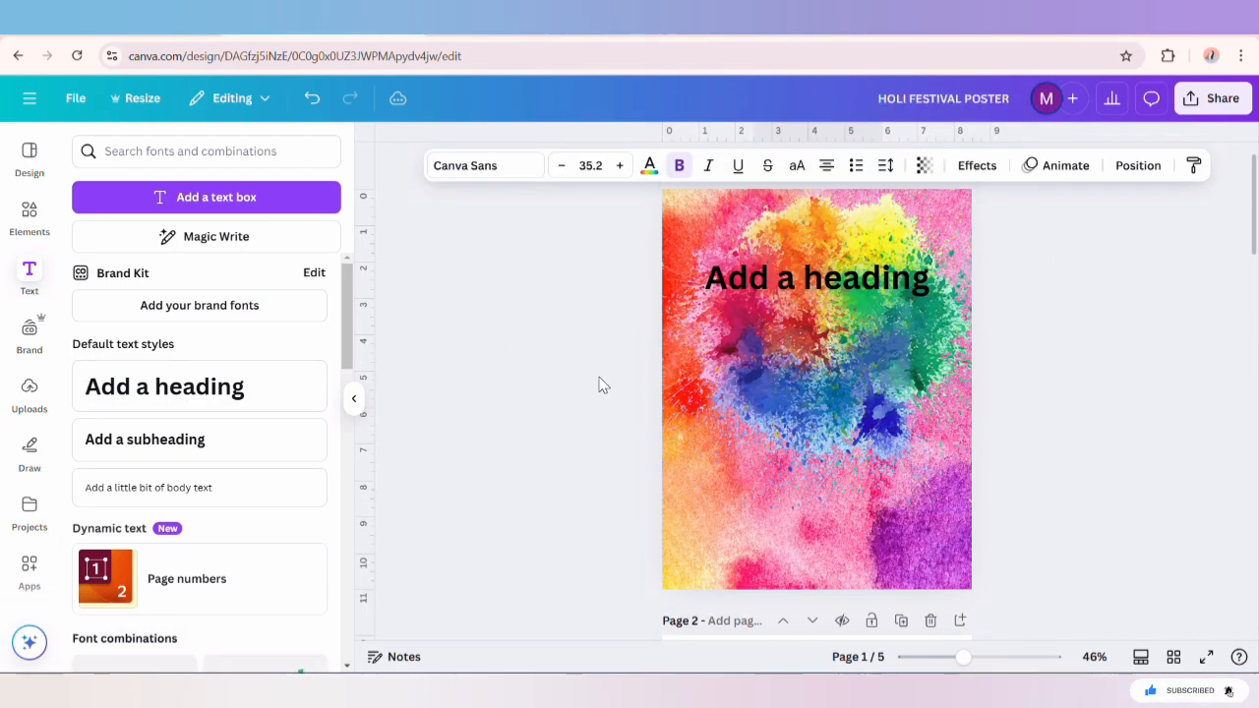
{"action": "key", "text": "ctrl+v"}
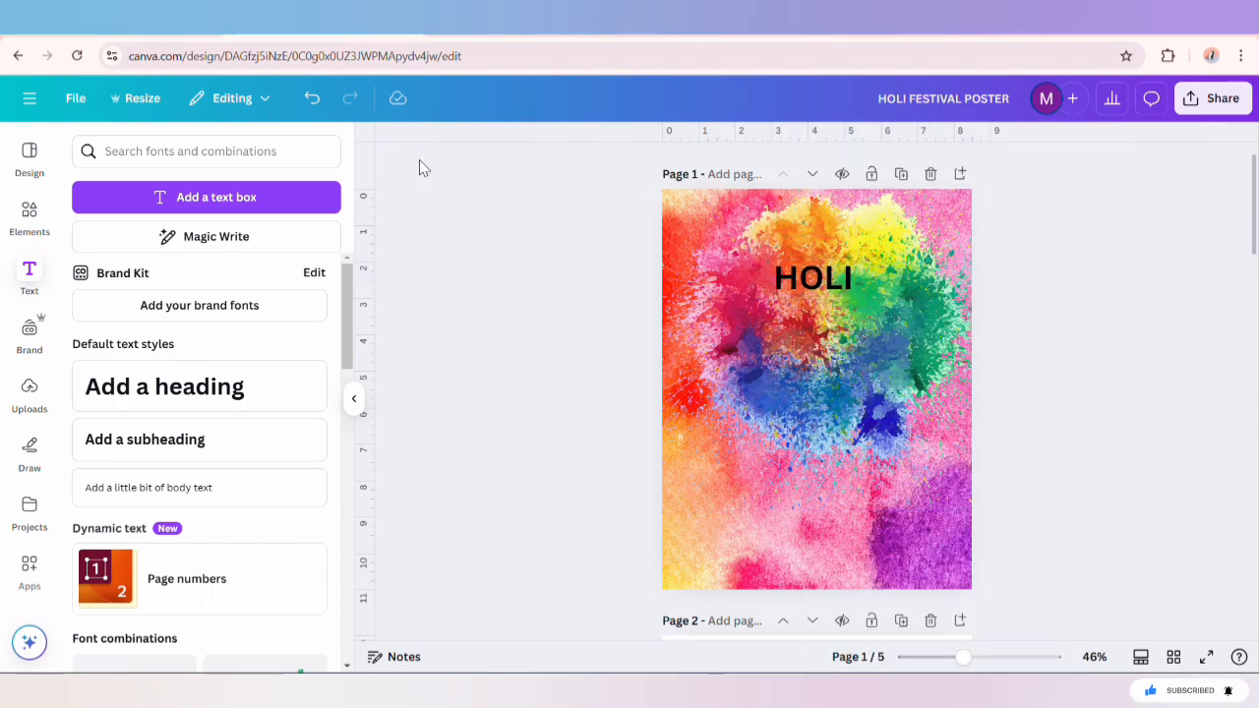
Set the HOLI text to the Anton font and color it white.
{"action": "left_click", "coordinate": [801, 278]}
{"action": "left_click", "coordinate": [473, 165]}
{"action": "left_click", "coordinate": [113, 331]}
{"action": "left_click", "coordinate": [811, 283]}
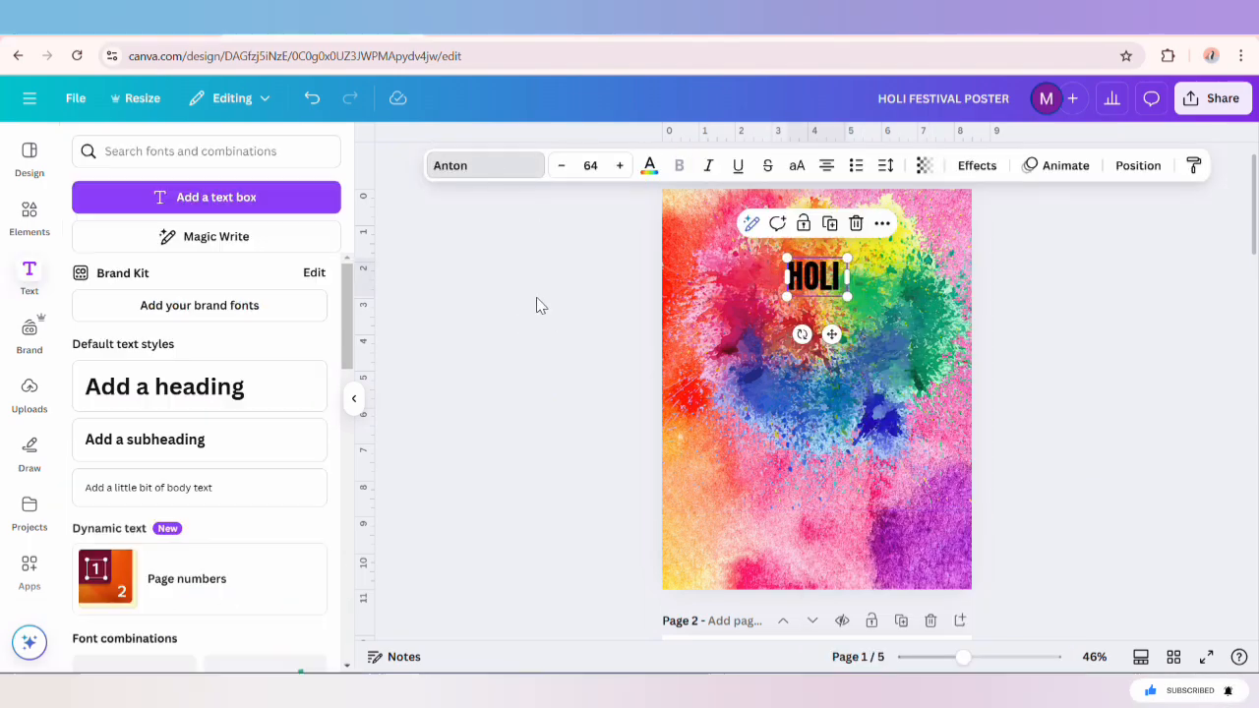
{"action": "left_click", "coordinate": [649, 165]}
{"action": "left_click", "coordinate": [307, 268]}
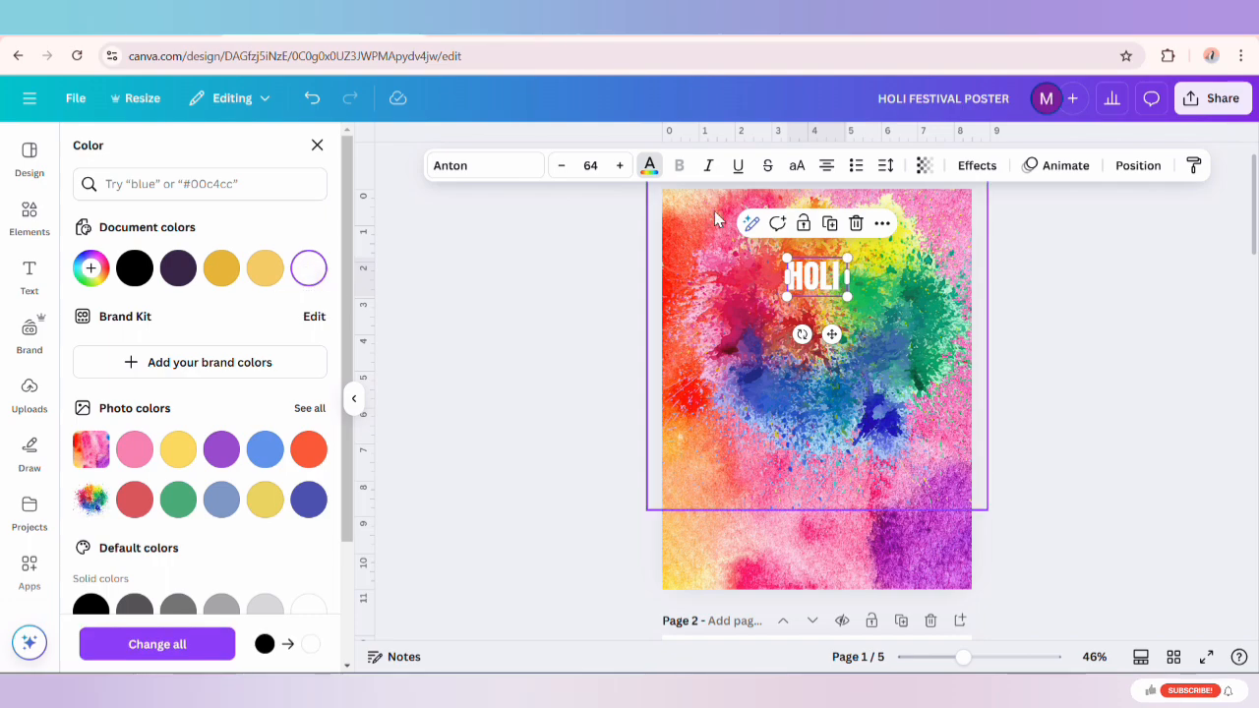
Apply an outline effect in dark purple to the HOLI text.
{"action": "left_click", "coordinate": [976, 165]}
{"action": "left_click", "coordinate": [290, 354]}
{"action": "scroll", "coordinate": [295, 354], "scroll_direction": "down", "scroll_amount": 2}
{"action": "left_click", "coordinate": [314, 323]}
{"action": "left_click", "coordinate": [165, 405]}
{"action": "left_click", "coordinate": [498, 337]}
Enlarge the HOLI text to font size 136 and duplicate it.
{"action": "left_click", "coordinate": [816, 278]}
{"action": "mouse_move", "coordinate": [787, 258]}
{"action": "left_mouse_down"}
{"action": "mouse_move", "coordinate": [720, 215]}
{"action": "mouse_move", "coordinate": [761, 268]}
{"action": "mouse_move", "coordinate": [784, 284]}
{"action": "mouse_move", "coordinate": [799, 275]}
{"action": "left_mouse_up"}
{"action": "left_click", "coordinate": [837, 199]}
Replace the duplicate's text with FESTIVAL copied from page 2 and scale it to about font size 101 beneath HOLI.
{"action": "scroll", "coordinate": [802, 378], "scroll_direction": "down", "scroll_amount": 4}
{"action": "double_click", "coordinate": [801, 375]}
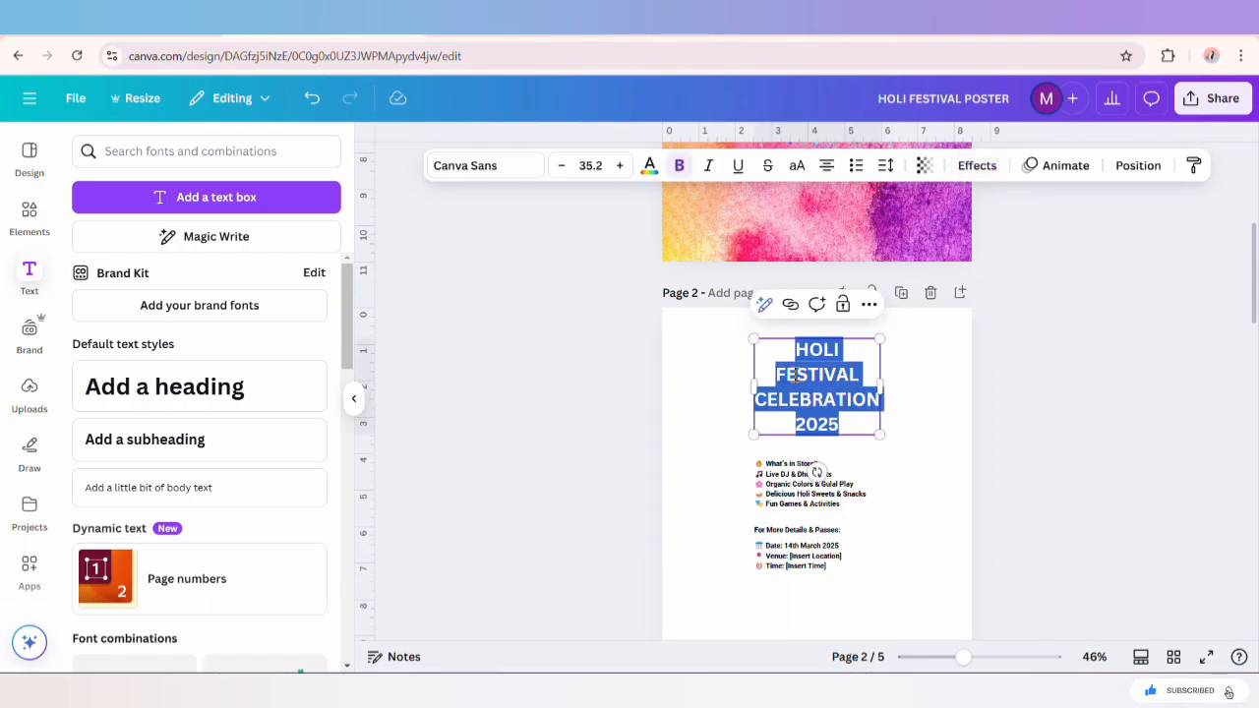
{"action": "double_click", "coordinate": [784, 375]}
{"action": "right_click", "coordinate": [784, 375]}
{"action": "left_click", "coordinate": [808, 357]}
{"action": "scroll", "coordinate": [817, 373], "scroll_direction": "up", "scroll_amount": 4}
{"action": "double_click", "coordinate": [854, 380]}
{"action": "key", "text": "ctrl+v"}
{"action": "left_click_drag", "start_coordinate": [954, 403], "coordinate": [907, 394]}
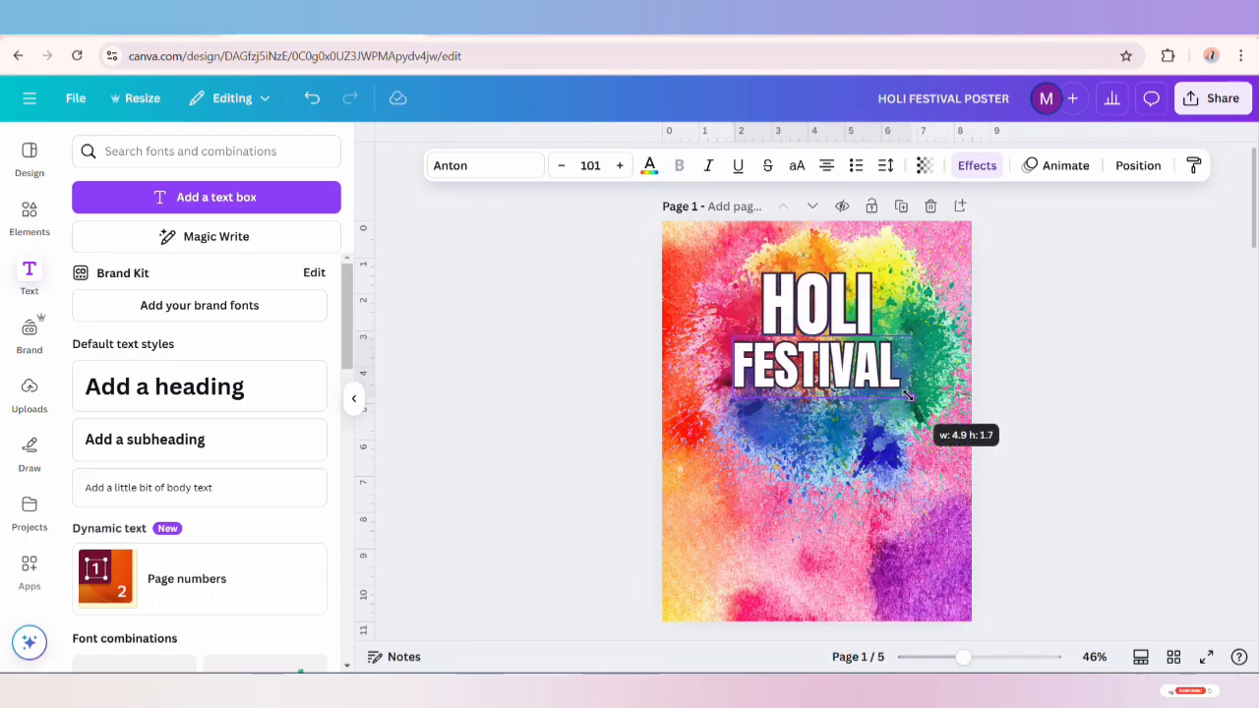
Center the HOLI and FESTIVAL texts horizontally on the page.
{"action": "left_click", "coordinate": [1138, 165]}
{"action": "left_click", "coordinate": [831, 279]}
{"action": "left_click", "coordinate": [275, 386]}
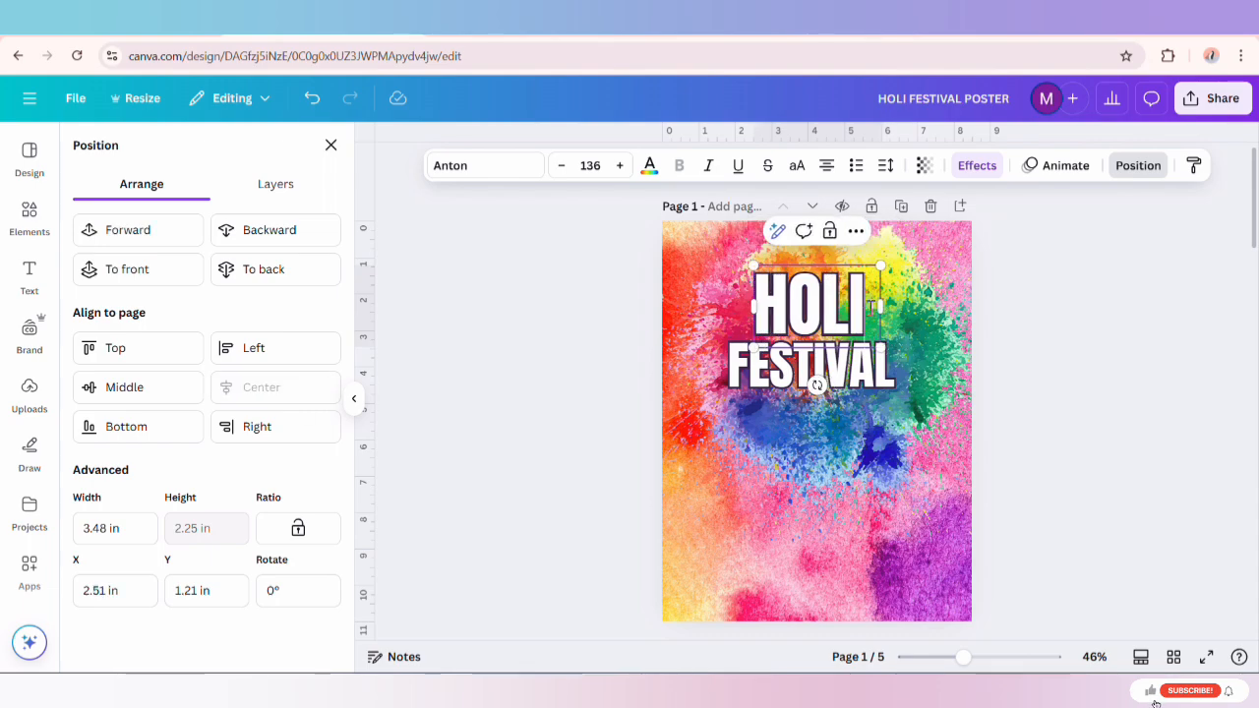
{"action": "left_click", "coordinate": [895, 359]}
{"action": "left_click", "coordinate": [918, 318]}
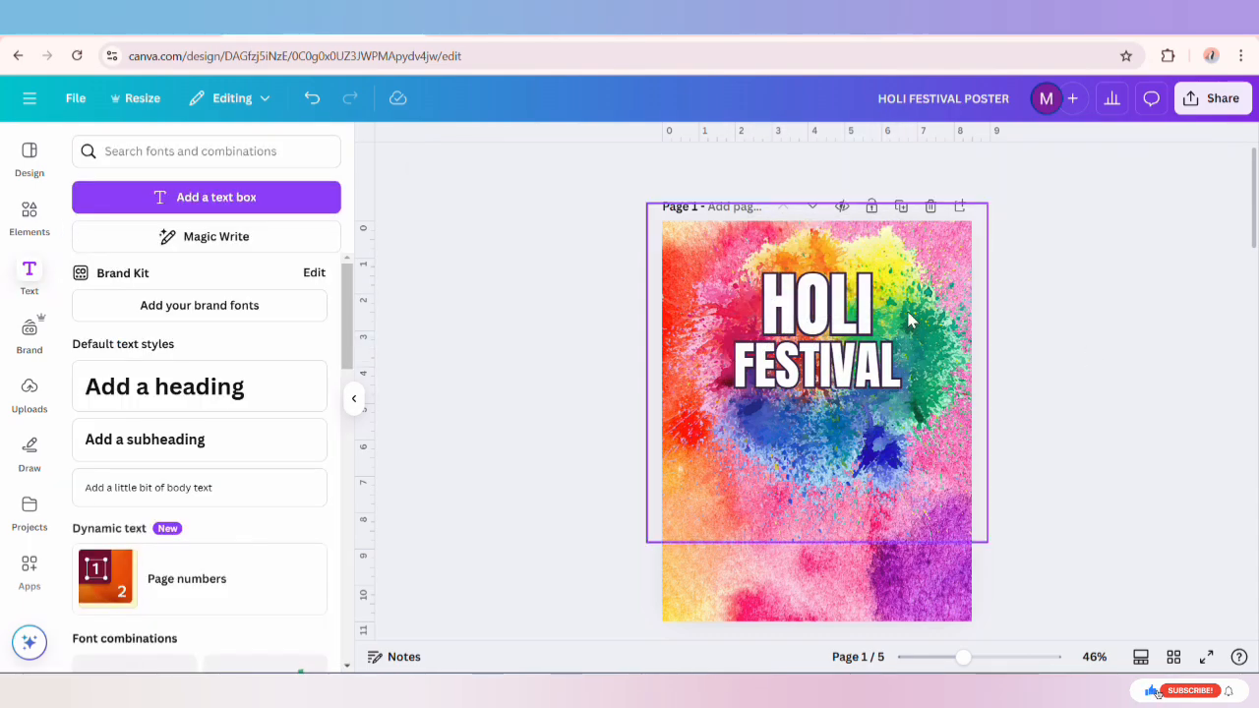
{"action": "left_click", "coordinate": [826, 314]}
{"action": "left_click", "coordinate": [1138, 166]}
{"action": "left_click", "coordinate": [817, 364]}
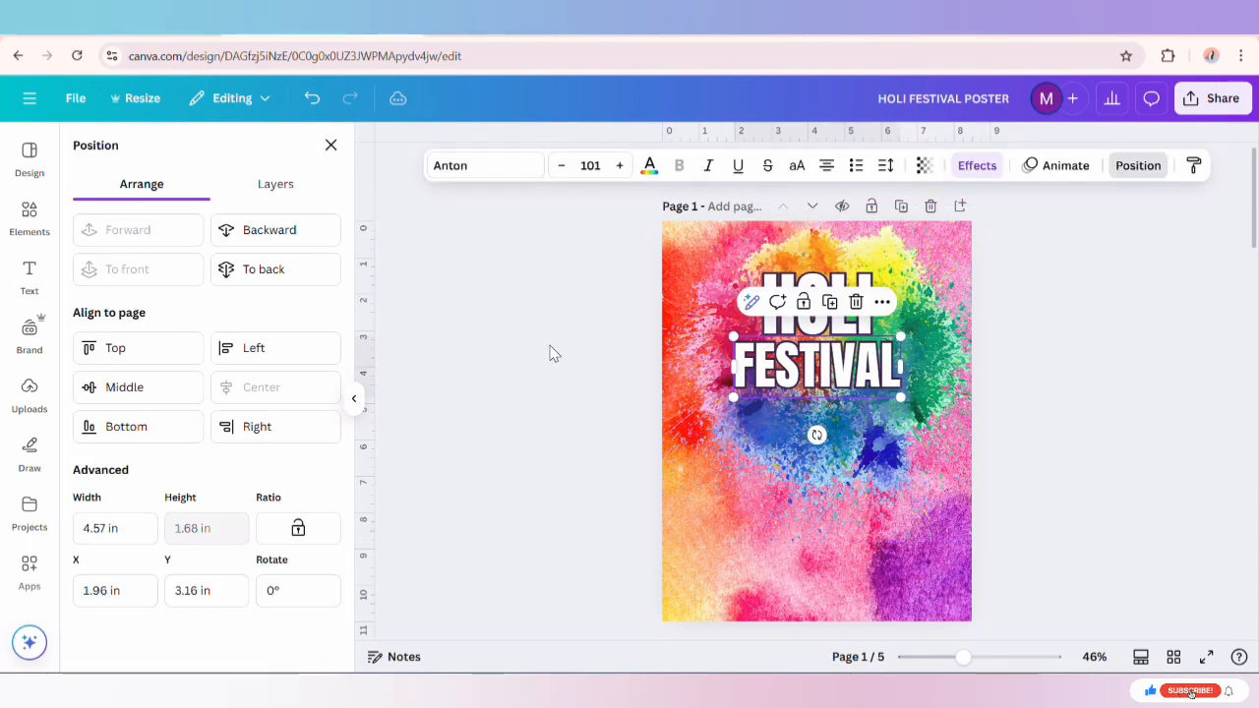
{"action": "left_click", "coordinate": [551, 351]}
Add another heading below FESTIVAL and replace its text with CELEBRATION copied from page 2.
{"action": "left_click_drag", "start_coordinate": [159, 403], "coordinate": [807, 440]}
{"action": "scroll", "coordinate": [816, 443], "scroll_direction": "down", "scroll_amount": 3}
{"action": "left_click", "coordinate": [868, 507]}
{"action": "right_click", "coordinate": [849, 513]}
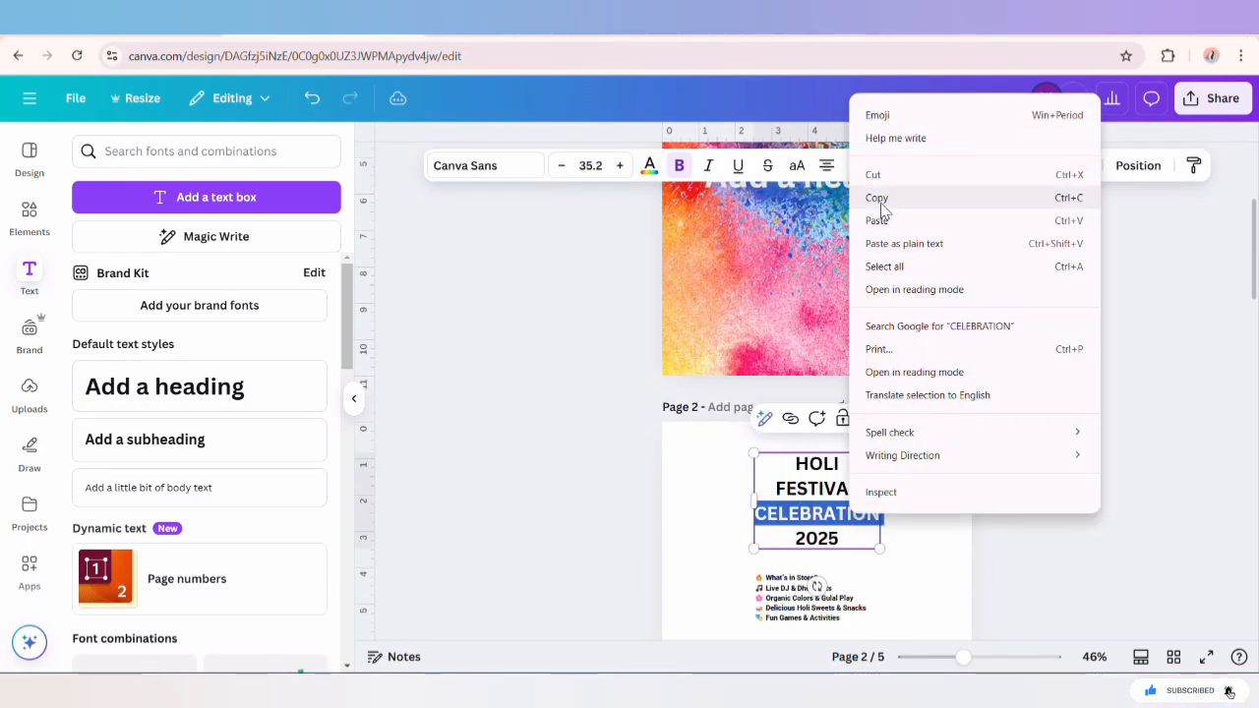
{"action": "left_click", "coordinate": [879, 197]}
{"action": "scroll", "coordinate": [515, 323], "scroll_direction": "up", "scroll_amount": 5}
{"action": "left_click", "coordinate": [855, 339]}
{"action": "double_click", "coordinate": [856, 340]}
{"action": "key", "text": "ctrl+v"}
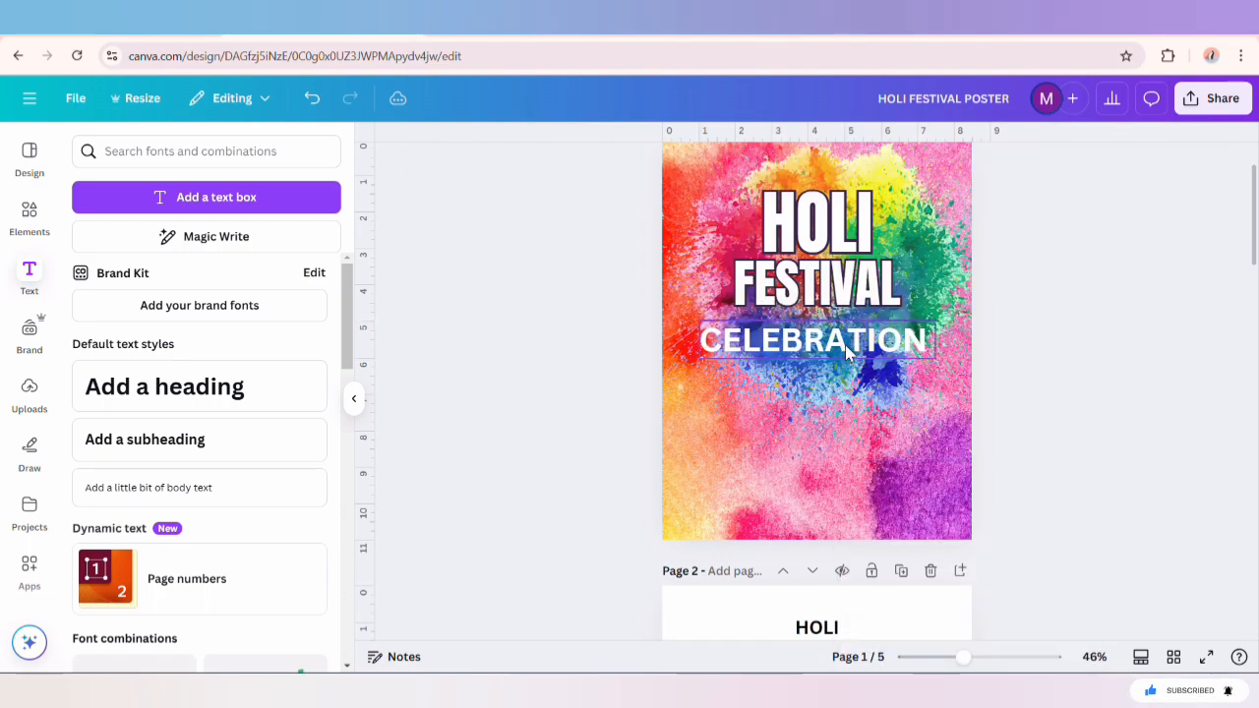
Color the CELEBRATION text dark purple and give it a light gold background effect with rounded corners.
{"action": "left_click", "coordinate": [644, 172]}
{"action": "left_click", "coordinate": [178, 268]}
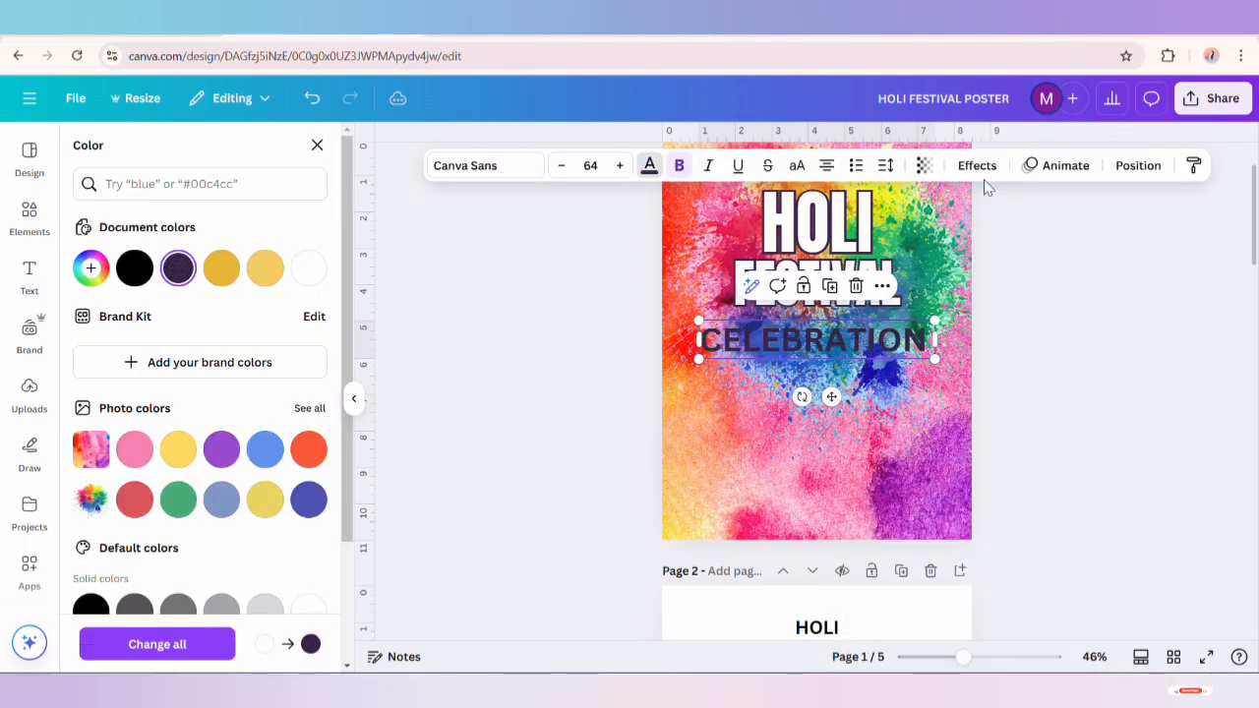
{"action": "left_click", "coordinate": [977, 165]}
{"action": "left_click", "coordinate": [109, 457]}
{"action": "scroll", "coordinate": [315, 545], "scroll_direction": "down", "scroll_amount": 3}
{"action": "left_click", "coordinate": [314, 545]}
{"action": "left_click", "coordinate": [242, 348]}
{"action": "left_click", "coordinate": [380, 360]}
Shrink the CELEBRATION label to about font size 28.5 and keep it just below FESTIVAL.
{"action": "left_click", "coordinate": [841, 352]}
{"action": "left_click_drag", "start_coordinate": [695, 321], "coordinate": [826, 341]}
{"action": "left_click", "coordinate": [851, 344]}
Duplicate the HOLI text, place the copy below CELEBRATION and change its text to 2025.
{"action": "left_click", "coordinate": [816, 285]}
{"action": "left_click_drag", "start_coordinate": [816, 285], "coordinate": [816, 398]}
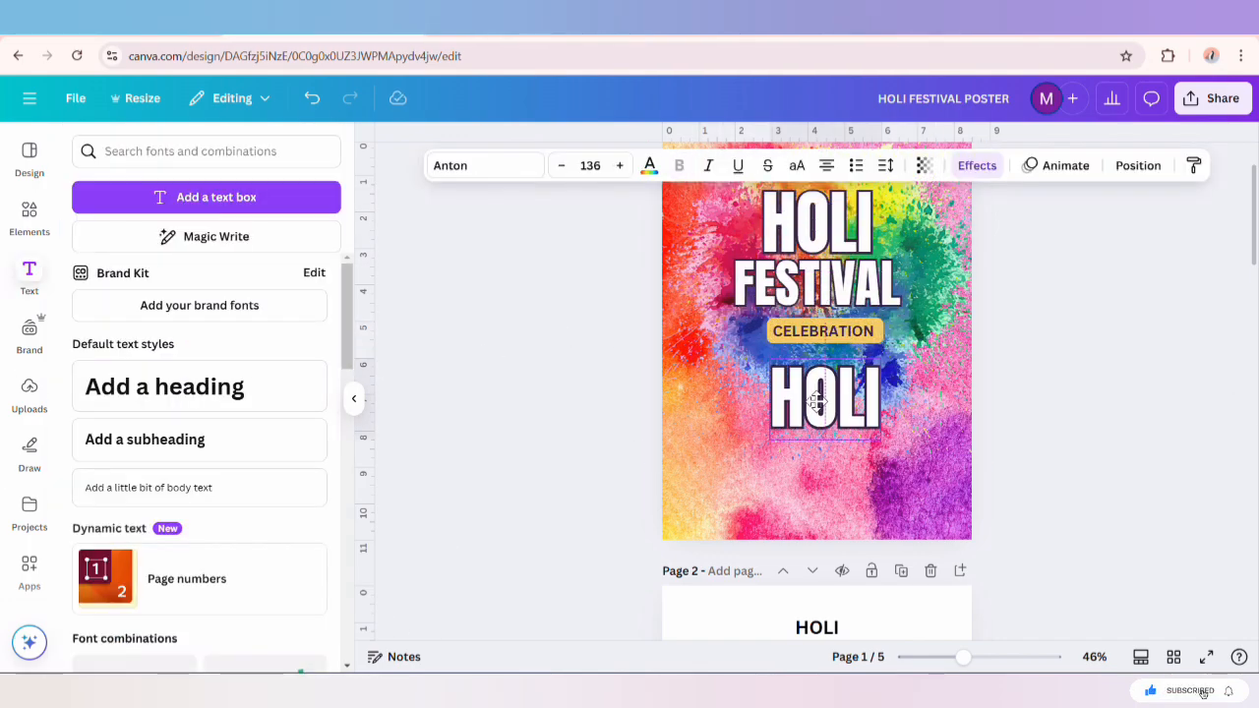
{"action": "type", "text": "2025"}
{"action": "left_click", "coordinate": [497, 352]}
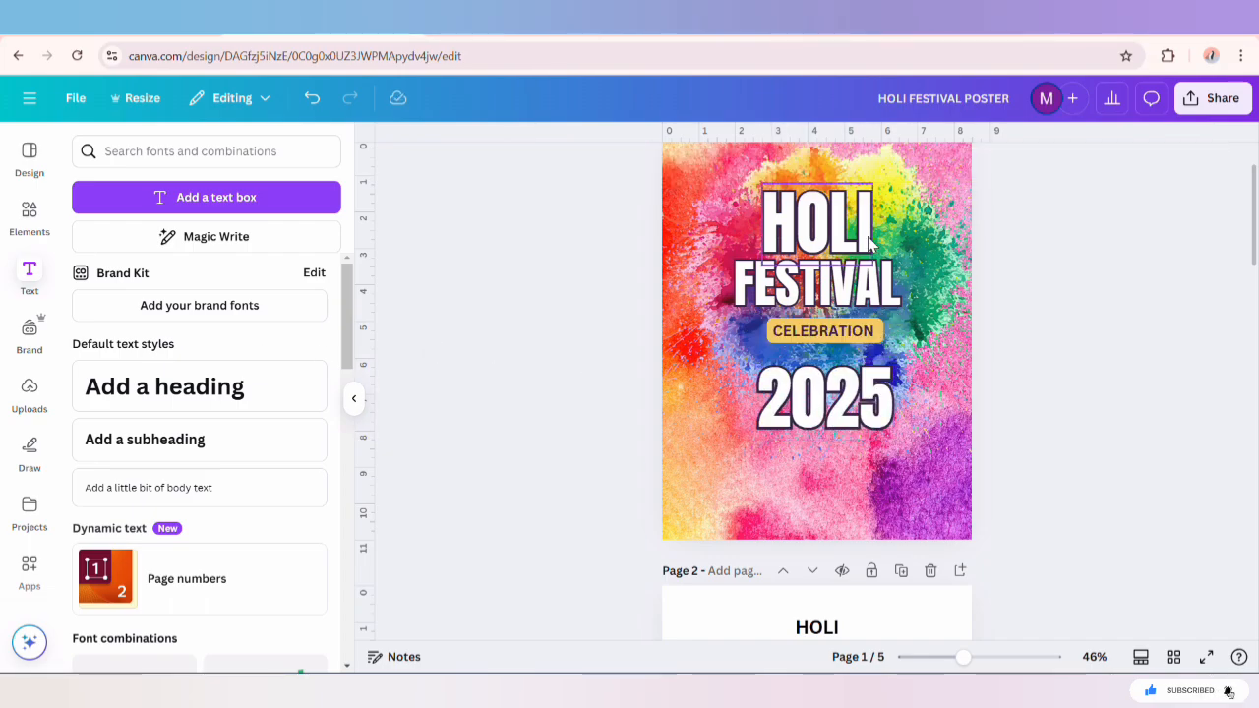
Shrink the CELEBRATION label slightly further and center it horizontally on the page.
{"action": "scroll", "coordinate": [850, 421], "scroll_direction": "up", "scroll_amount": 1}
{"action": "left_click", "coordinate": [850, 421]}
{"action": "scroll", "coordinate": [847, 416], "scroll_direction": "up", "scroll_amount": 3}
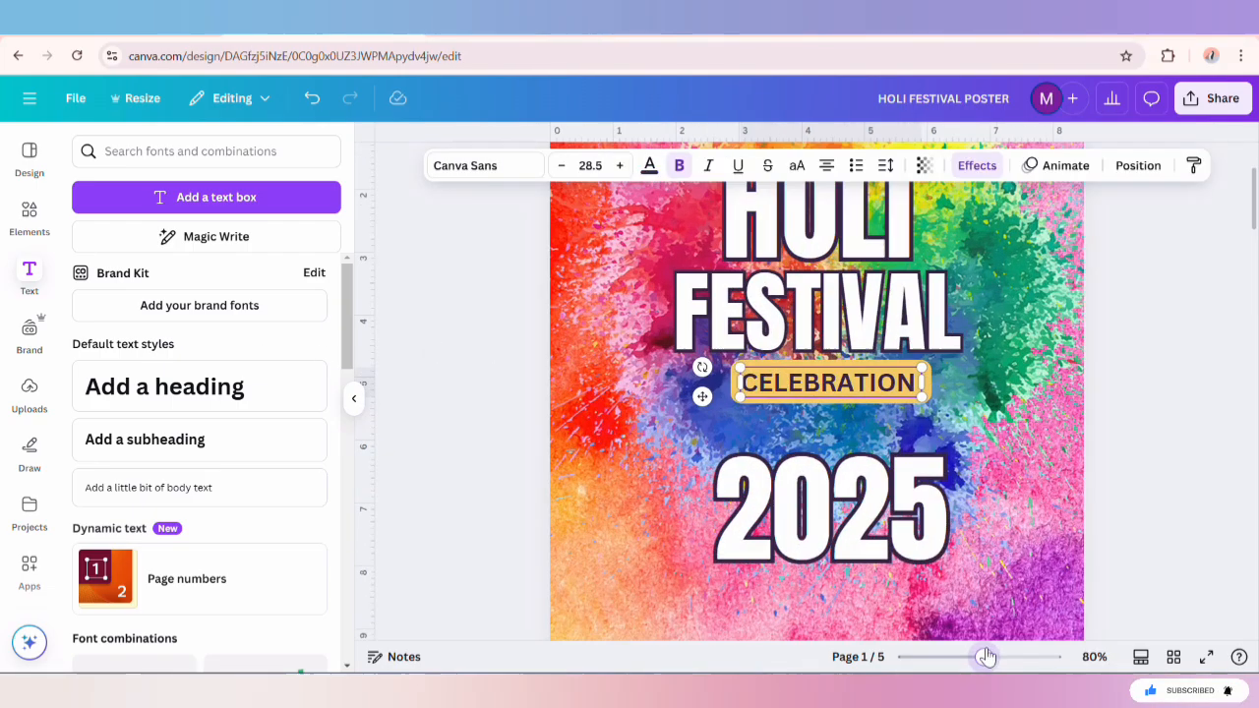
{"action": "left_click", "coordinate": [925, 391]}
{"action": "left_click", "coordinate": [886, 379]}
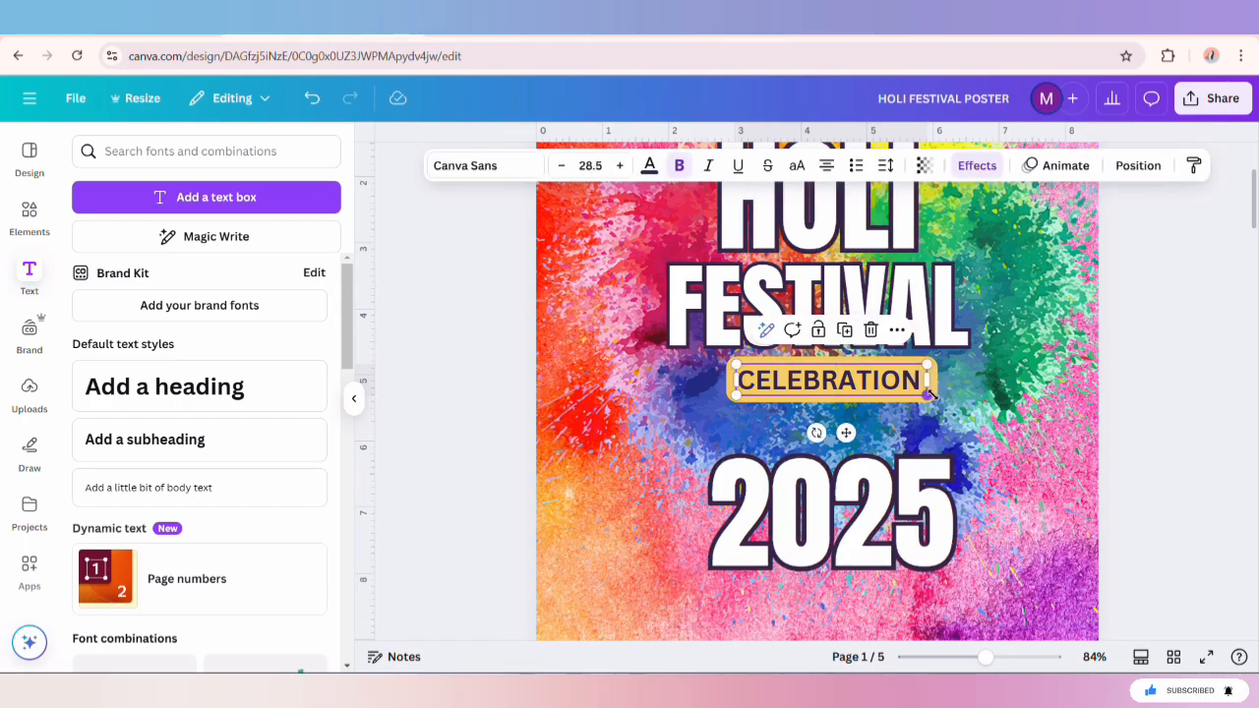
{"action": "left_click_drag", "start_coordinate": [930, 397], "coordinate": [897, 391]}
{"action": "left_click", "coordinate": [1138, 166]}
Shrink the 2025 text to about font size 61.8 just below CELEBRATION and center it horizontally.
{"action": "left_click", "coordinate": [916, 565]}
{"action": "left_click_drag", "start_coordinate": [917, 565], "coordinate": [804, 463]}
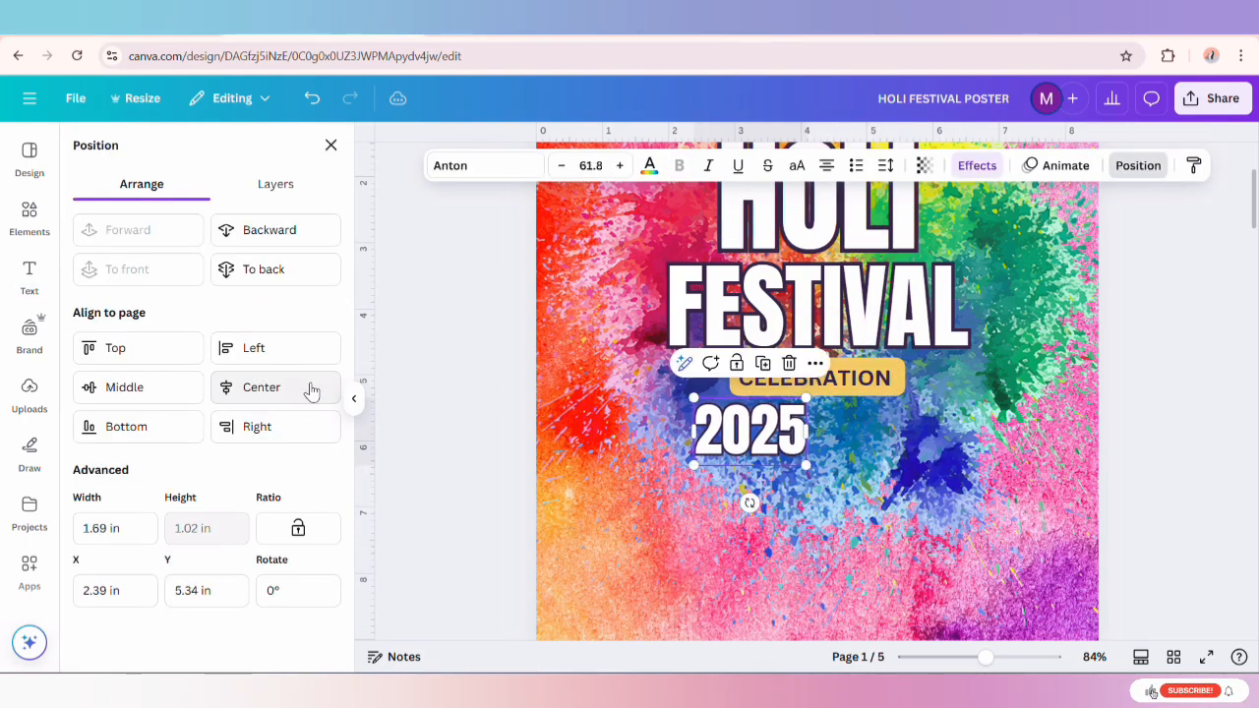
{"action": "left_click", "coordinate": [317, 388]}
{"action": "left_click", "coordinate": [482, 382]}
{"action": "scroll", "coordinate": [1031, 621], "scroll_direction": "down", "scroll_amount": 1}
{"action": "left_click_drag", "start_coordinate": [985, 657], "coordinate": [977, 657]}
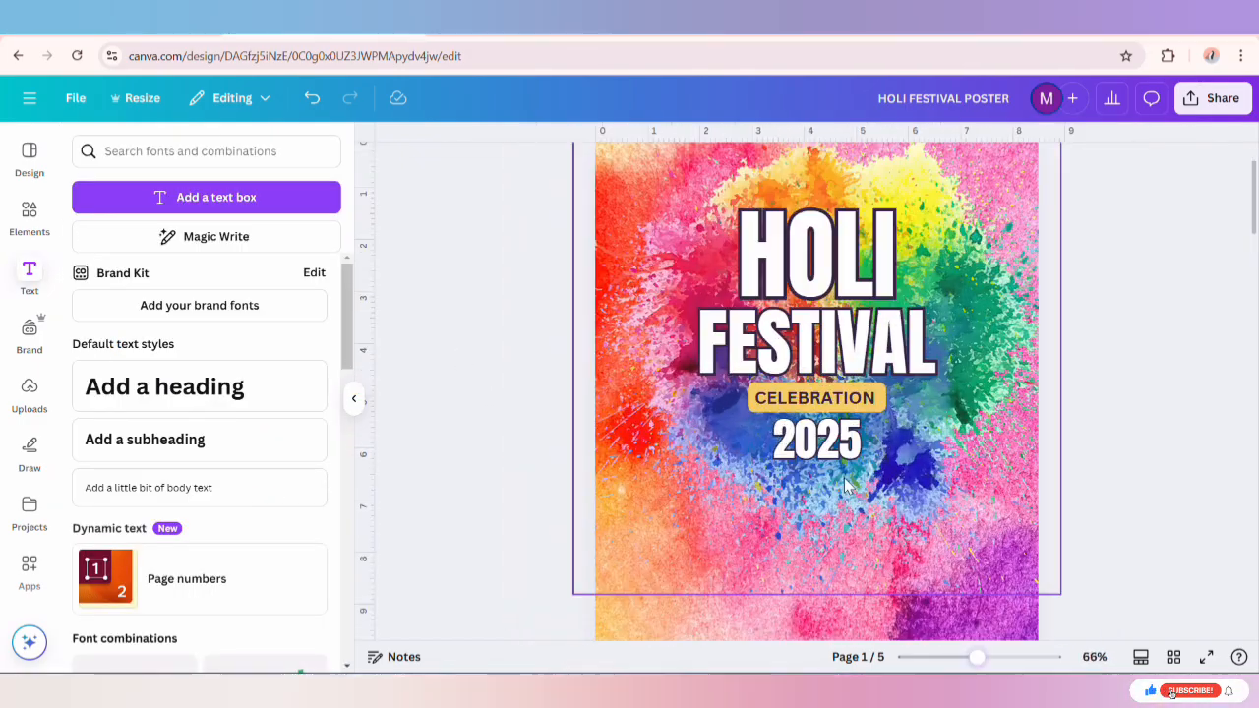
{"action": "left_click", "coordinate": [662, 356]}
{"action": "left_click", "coordinate": [815, 561]}
{"action": "key", "text": "ctrl+z"}
{"action": "left_click", "coordinate": [797, 556]}
{"action": "left_click", "coordinate": [792, 561]}
Group the four title texts, scale the group down slightly and position it in the middle of the color splash.
{"action": "left_click_drag", "start_coordinate": [565, 210], "coordinate": [924, 500]}
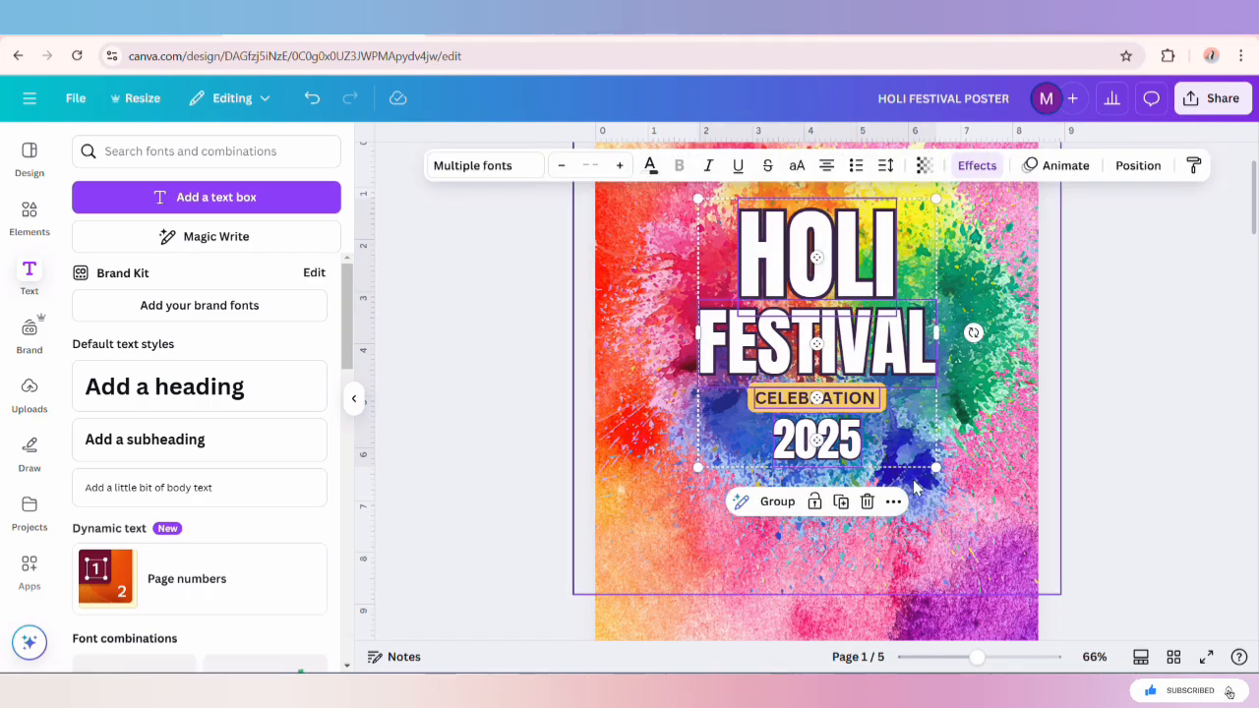
{"action": "left_click", "coordinate": [778, 504]}
{"action": "scroll", "coordinate": [860, 504], "scroll_direction": "up", "scroll_amount": 1}
{"action": "left_click_drag", "start_coordinate": [935, 552], "coordinate": [906, 518]}
{"action": "left_click_drag", "start_coordinate": [868, 471], "coordinate": [890, 473]}
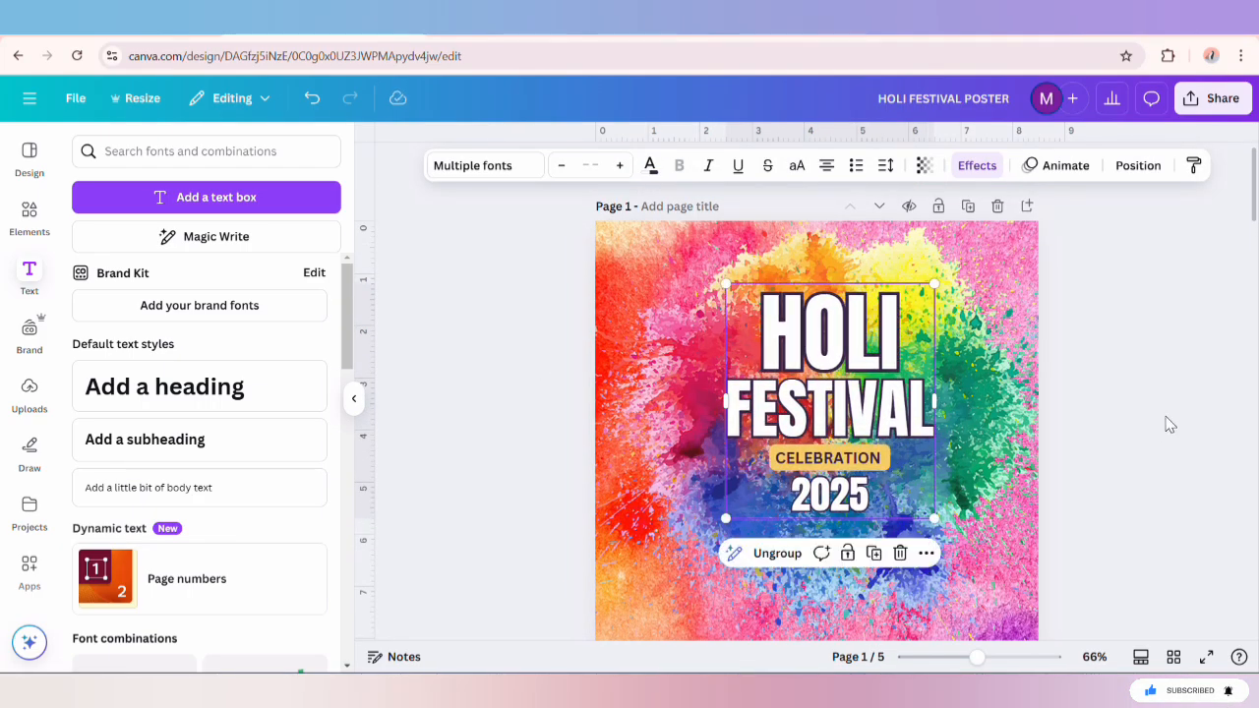
{"action": "left_click", "coordinate": [1157, 454]}
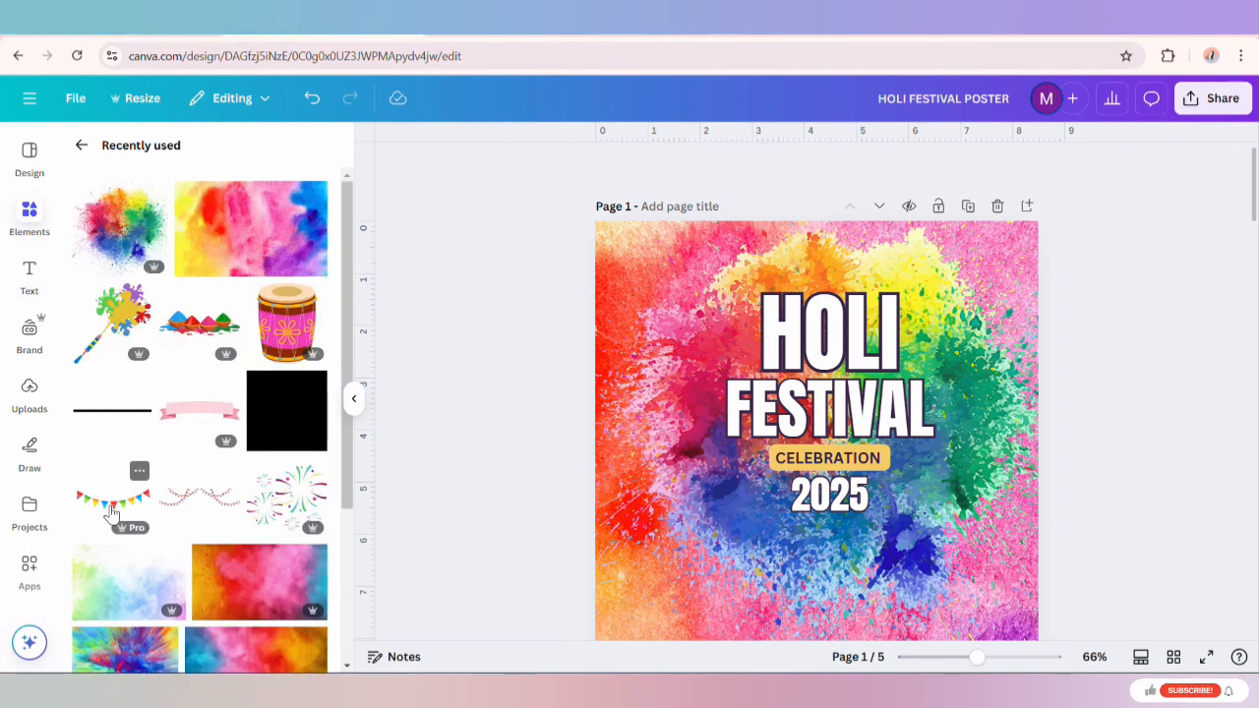
Add the colorful bunting at the page's upper left corner and place a duplicate beside it to span the top edge.
{"action": "left_click", "coordinate": [112, 513]}
{"action": "left_click_drag", "start_coordinate": [766, 542], "coordinate": [652, 264]}
{"action": "left_click_drag", "start_coordinate": [526, 284], "coordinate": [621, 256]}
{"action": "left_click_drag", "start_coordinate": [726, 232], "coordinate": [685, 250]}
{"action": "left_click", "coordinate": [702, 313]}
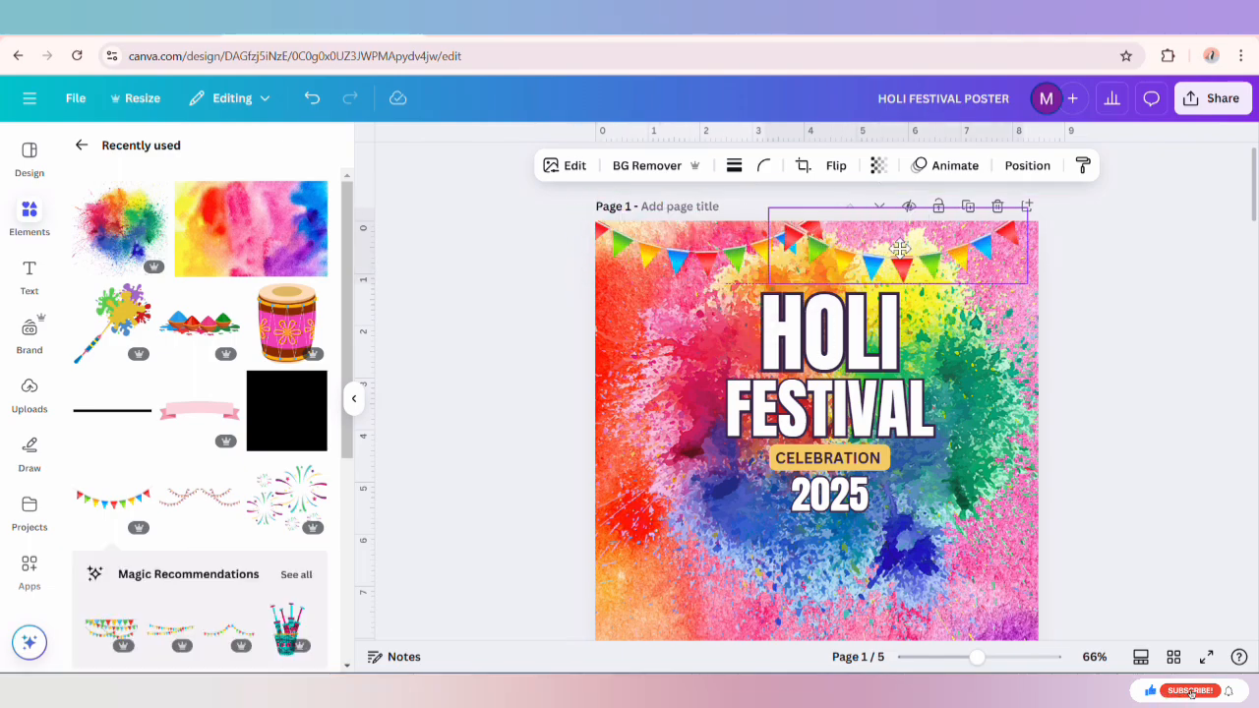
{"action": "left_click_drag", "start_coordinate": [925, 244], "coordinate": [939, 239]}
{"action": "left_click", "coordinate": [542, 332]}
Add the square shape below 2025, stretch it to a rectangle about 5.66 by 4.12 in and center it horizontally.
{"action": "scroll", "coordinate": [540, 336], "scroll_direction": "down", "scroll_amount": 2}
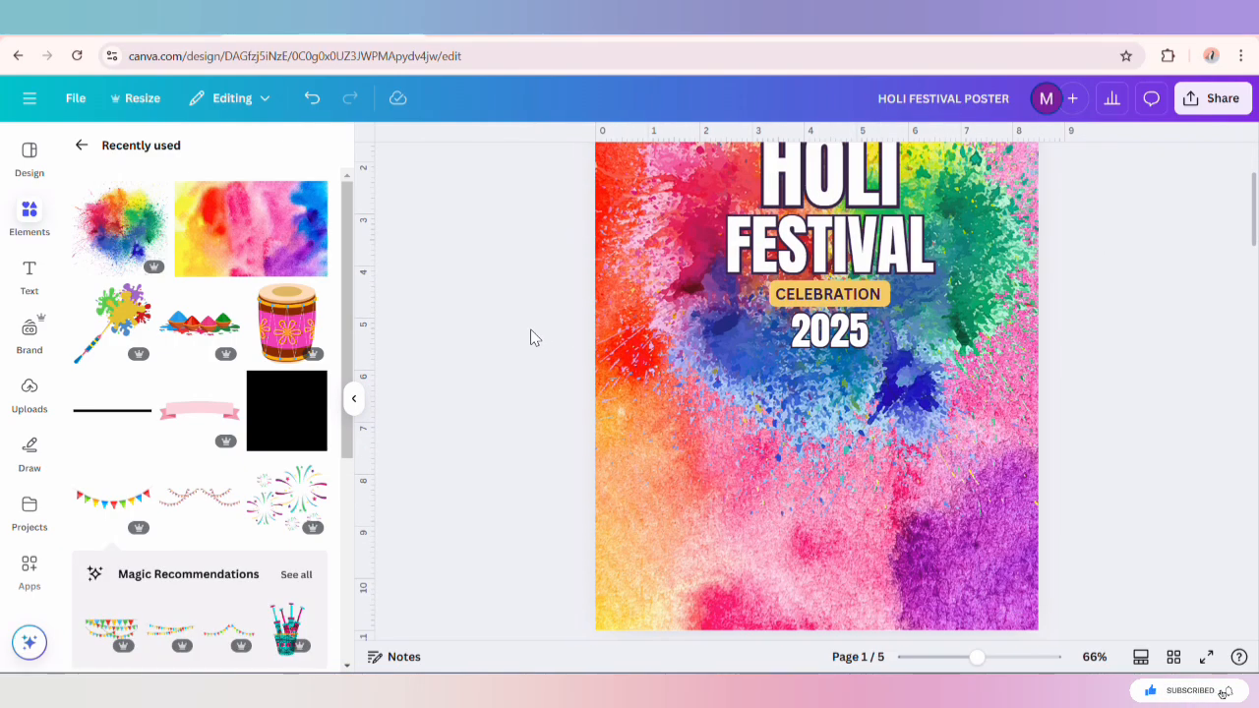
{"action": "left_click", "coordinate": [291, 444]}
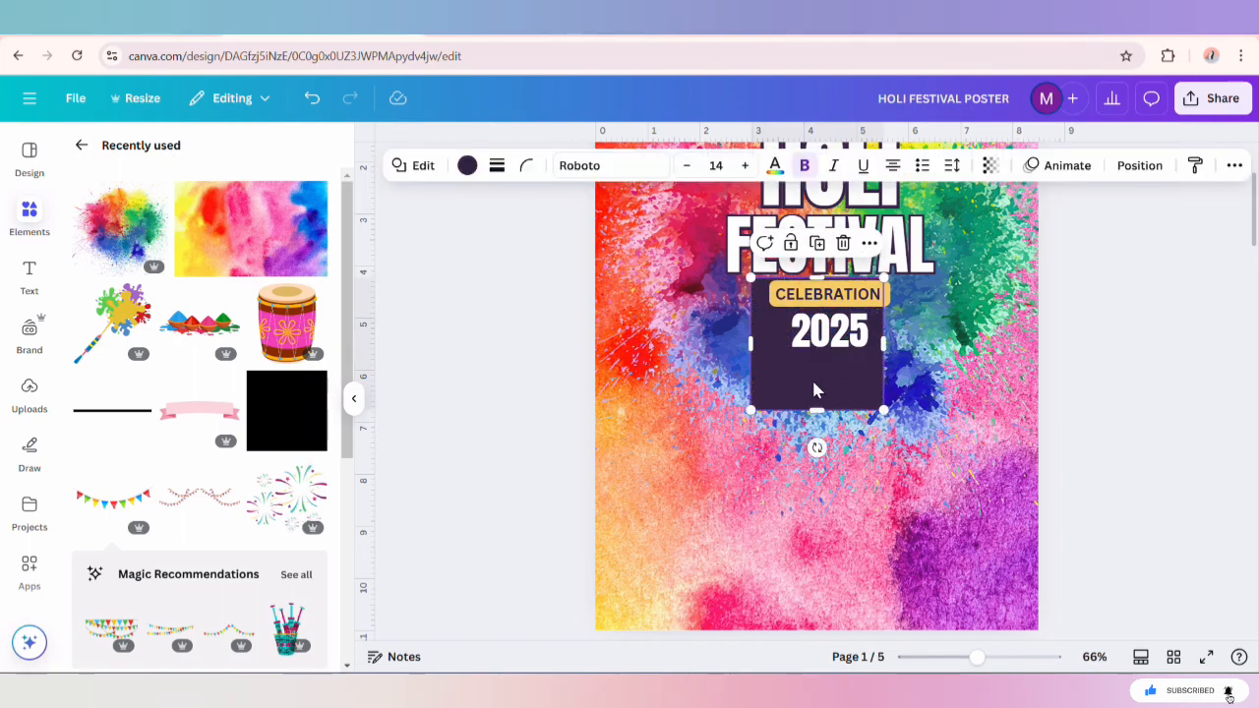
{"action": "left_click_drag", "start_coordinate": [833, 388], "coordinate": [752, 484]}
{"action": "left_click_drag", "start_coordinate": [829, 441], "coordinate": [977, 442]}
{"action": "left_click_drag", "start_coordinate": [829, 506], "coordinate": [829, 561]}
{"action": "left_click", "coordinate": [1139, 167]}
{"action": "left_click", "coordinate": [308, 394]}
{"action": "left_click", "coordinate": [522, 329]}
{"action": "scroll", "coordinate": [523, 328], "scroll_direction": "down", "scroll_amount": 2}
{"action": "left_click", "coordinate": [816, 413]}
{"action": "left_click_drag", "start_coordinate": [816, 479], "coordinate": [810, 508]}
Give the dark purple rectangle a solid white border.
{"action": "left_click", "coordinate": [528, 168]}
{"action": "left_click", "coordinate": [497, 165]}
{"action": "left_click", "coordinate": [450, 214]}
{"action": "left_click", "coordinate": [497, 166]}
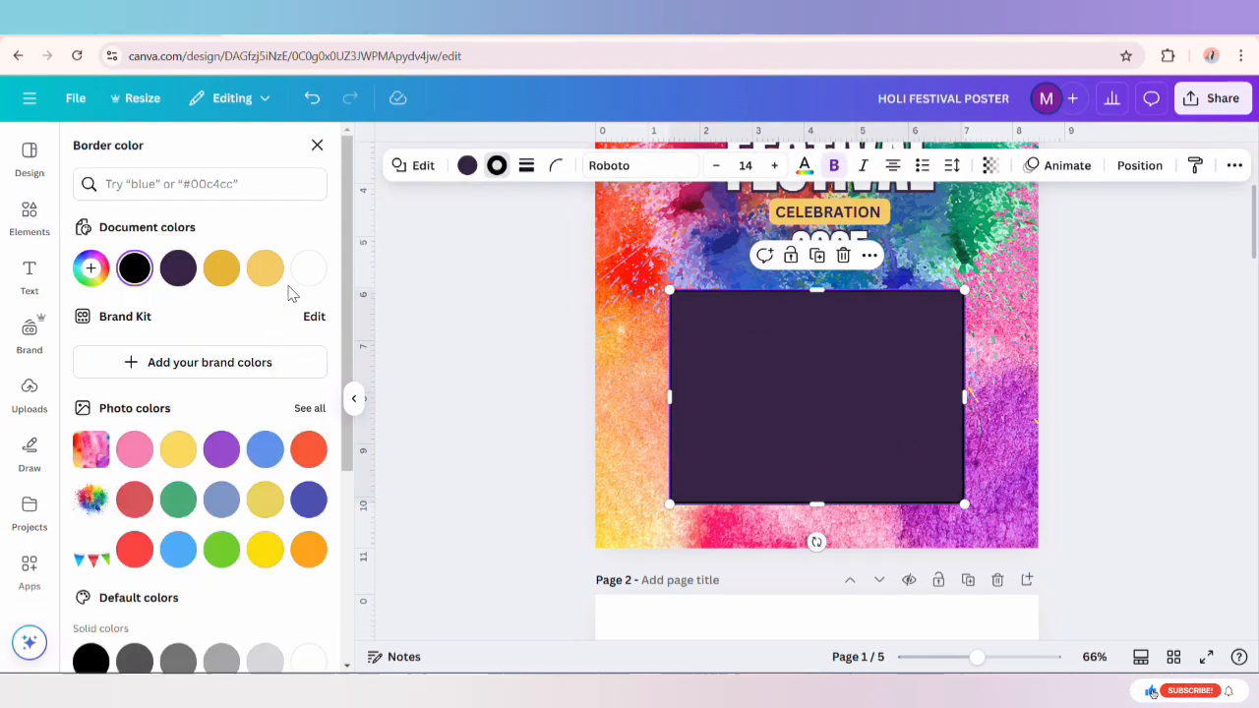
{"action": "left_click", "coordinate": [310, 553]}
{"action": "left_click", "coordinate": [472, 278]}
Add the pink ribbon banner and place it horizontally centered over the rectangle's top edge.
{"action": "left_click", "coordinate": [199, 411]}
{"action": "left_click_drag", "start_coordinate": [843, 259], "coordinate": [847, 302]}
{"action": "left_click", "coordinate": [1011, 165]}
{"action": "left_click", "coordinate": [757, 384]}
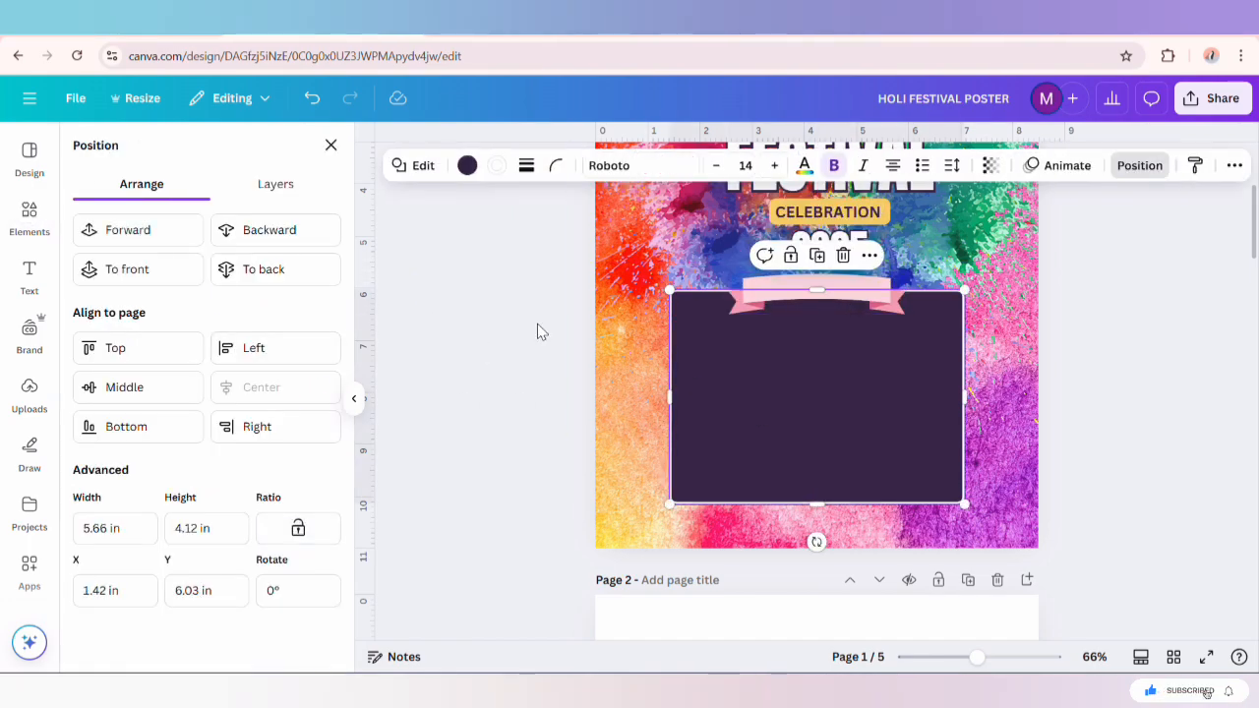
{"action": "left_click", "coordinate": [483, 349]}
Recolor the pink ribbon banner in dark gold and light gold, with its main band in light gold.
{"action": "left_click", "coordinate": [798, 303]}
{"action": "left_click", "coordinate": [634, 165]}
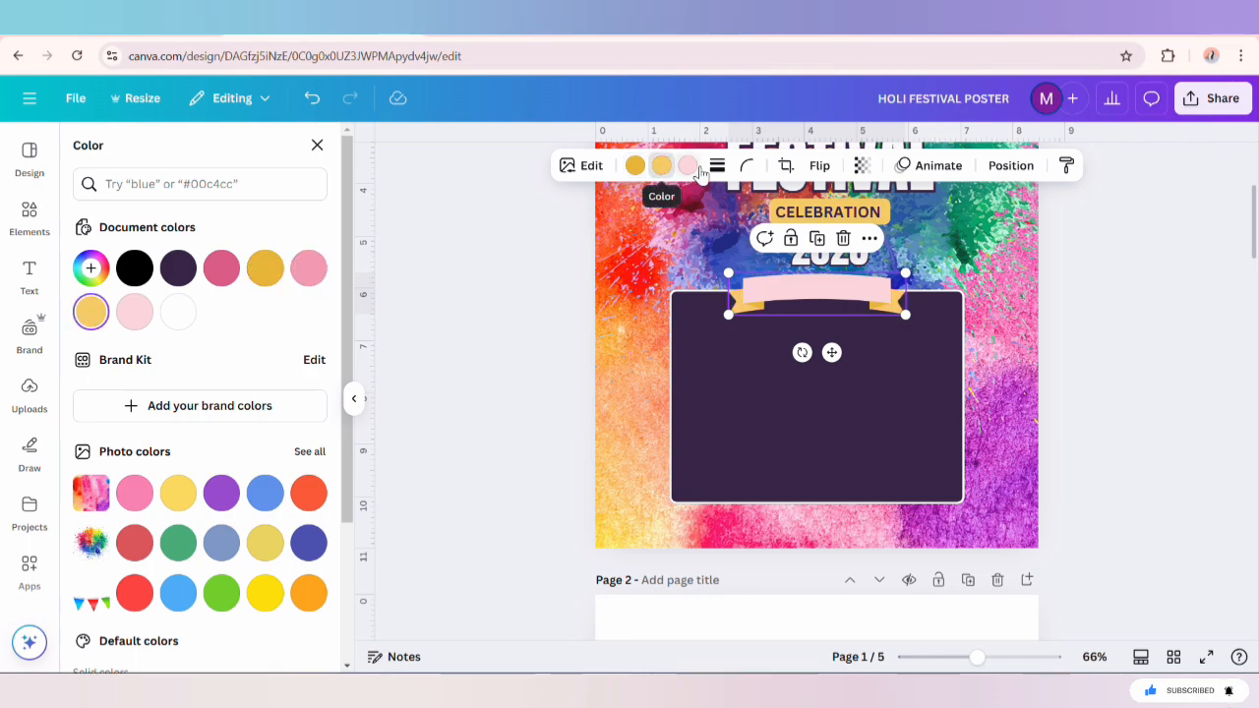
{"action": "left_click", "coordinate": [438, 295]}
{"action": "left_click", "coordinate": [846, 289]}
{"action": "left_click", "coordinate": [1011, 165]}
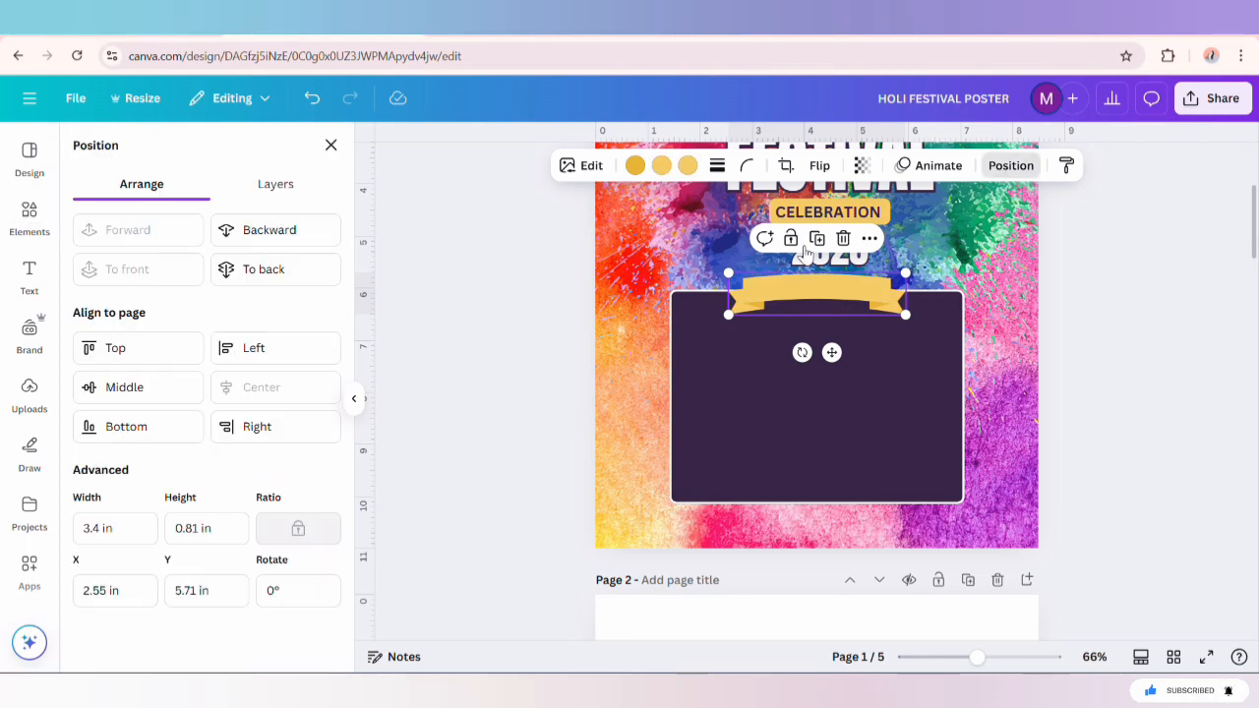
Add a heading text box over the dark purple rectangle and set its font to Roboto.
{"action": "left_click", "coordinate": [38, 282]}
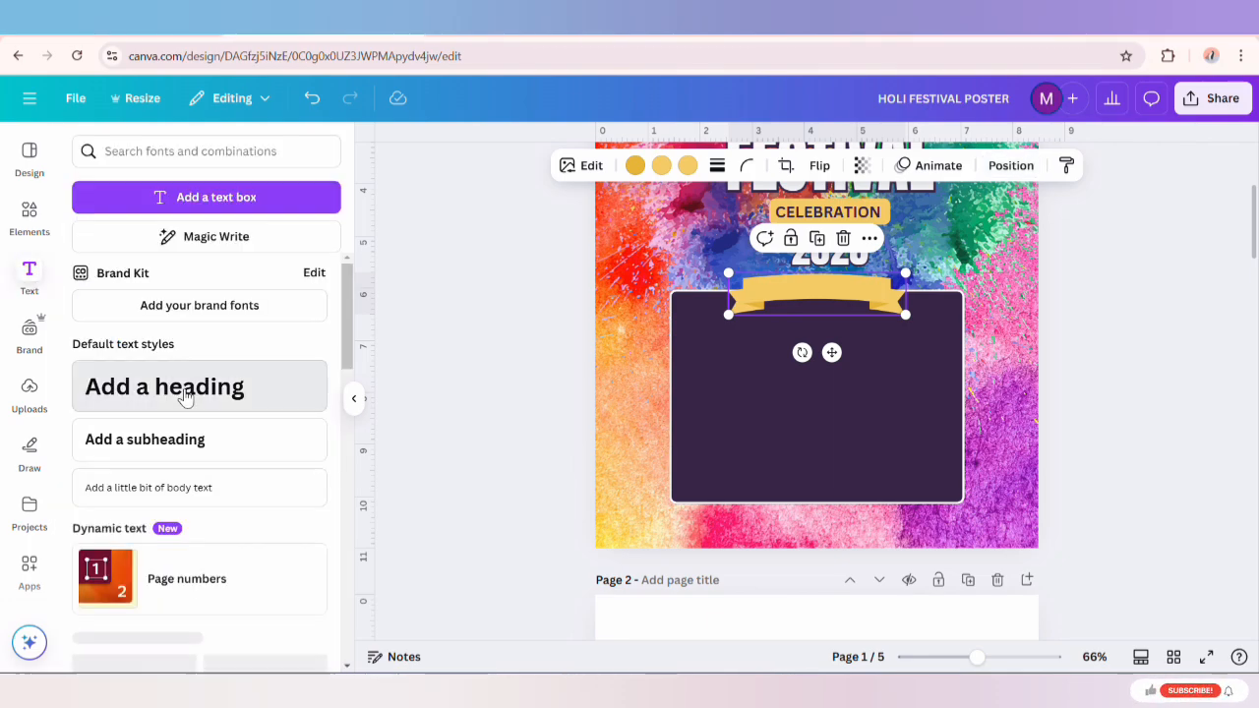
{"action": "left_click", "coordinate": [186, 393]}
{"action": "left_click", "coordinate": [483, 165]}
{"action": "left_click", "coordinate": [133, 400]}
{"action": "left_click", "coordinate": [455, 355]}
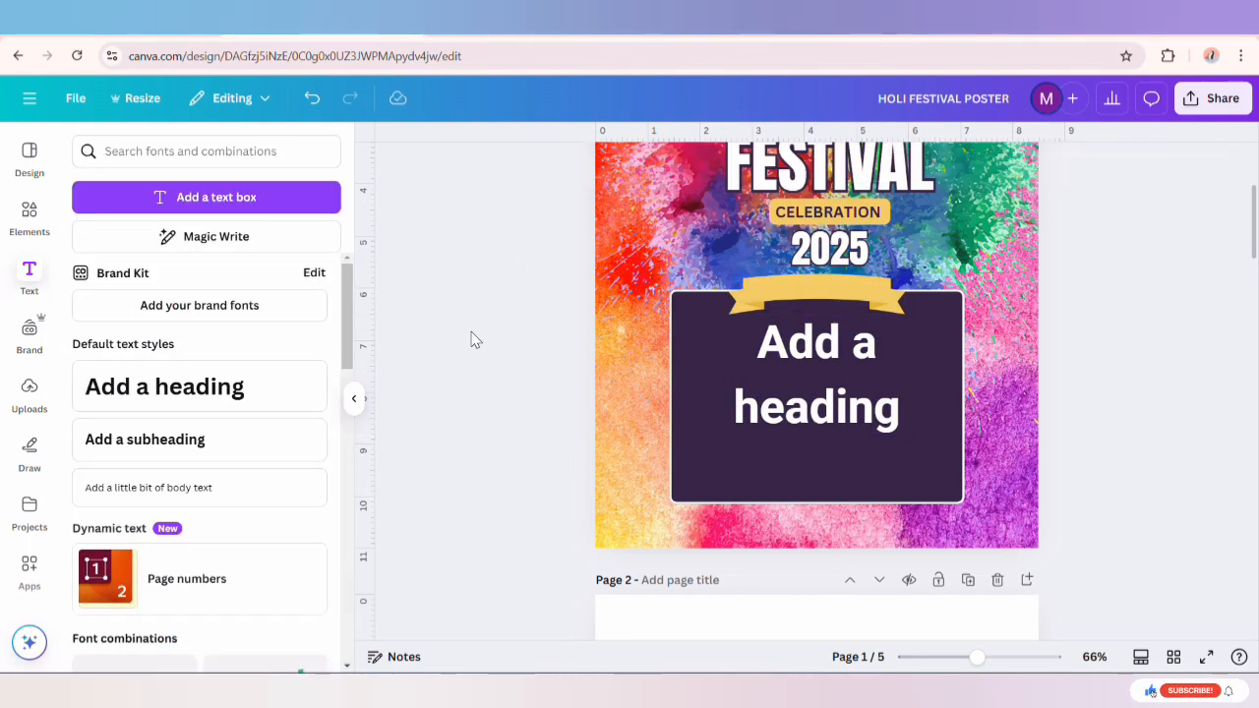
Replace the new heading's text with "What's in Store?" copied from page 2 and scale it to about font size 21.6.
{"action": "scroll", "coordinate": [548, 388], "scroll_direction": "down", "scroll_amount": 4}
{"action": "left_click", "coordinate": [787, 500]}
{"action": "right_click", "coordinate": [816, 492]}
{"action": "left_click", "coordinate": [843, 171]}
{"action": "scroll", "coordinate": [598, 345], "scroll_direction": "up", "scroll_amount": 3}
{"action": "double_click", "coordinate": [846, 276]}
{"action": "right_click", "coordinate": [869, 254]}
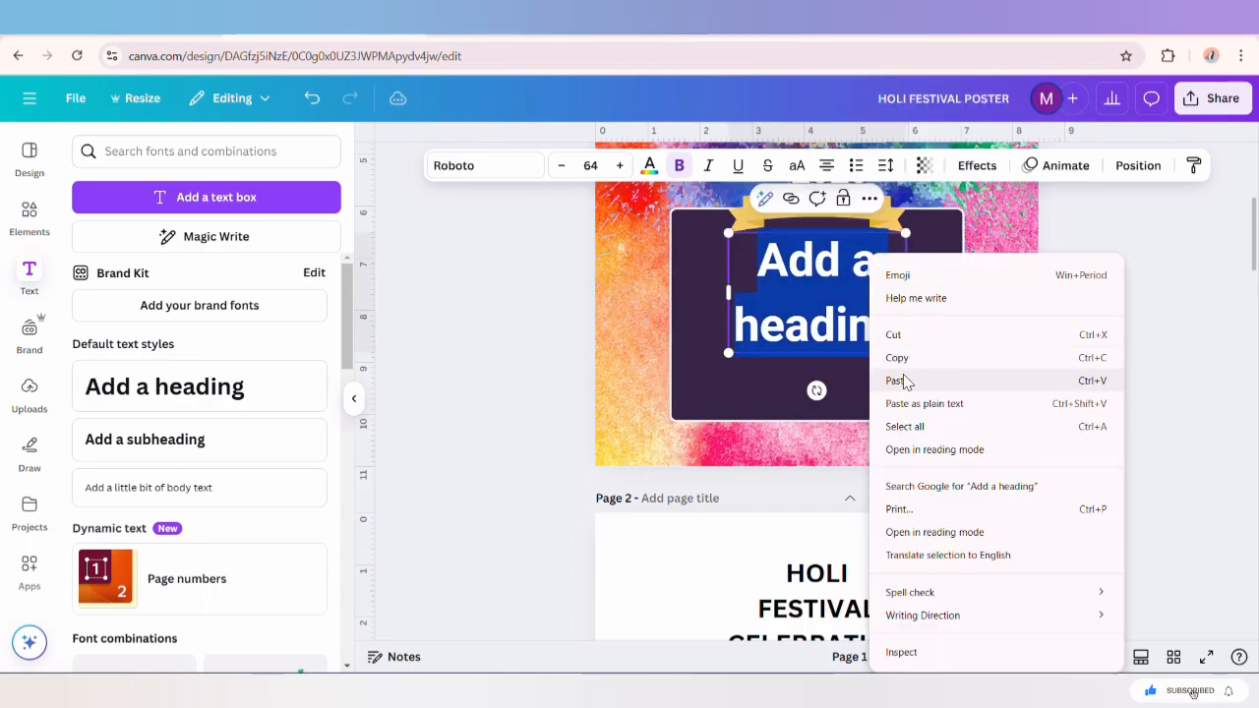
{"action": "left_click", "coordinate": [903, 381]}
{"action": "left_click", "coordinate": [902, 322]}
{"action": "left_click_drag", "start_coordinate": [944, 326], "coordinate": [870, 295]}
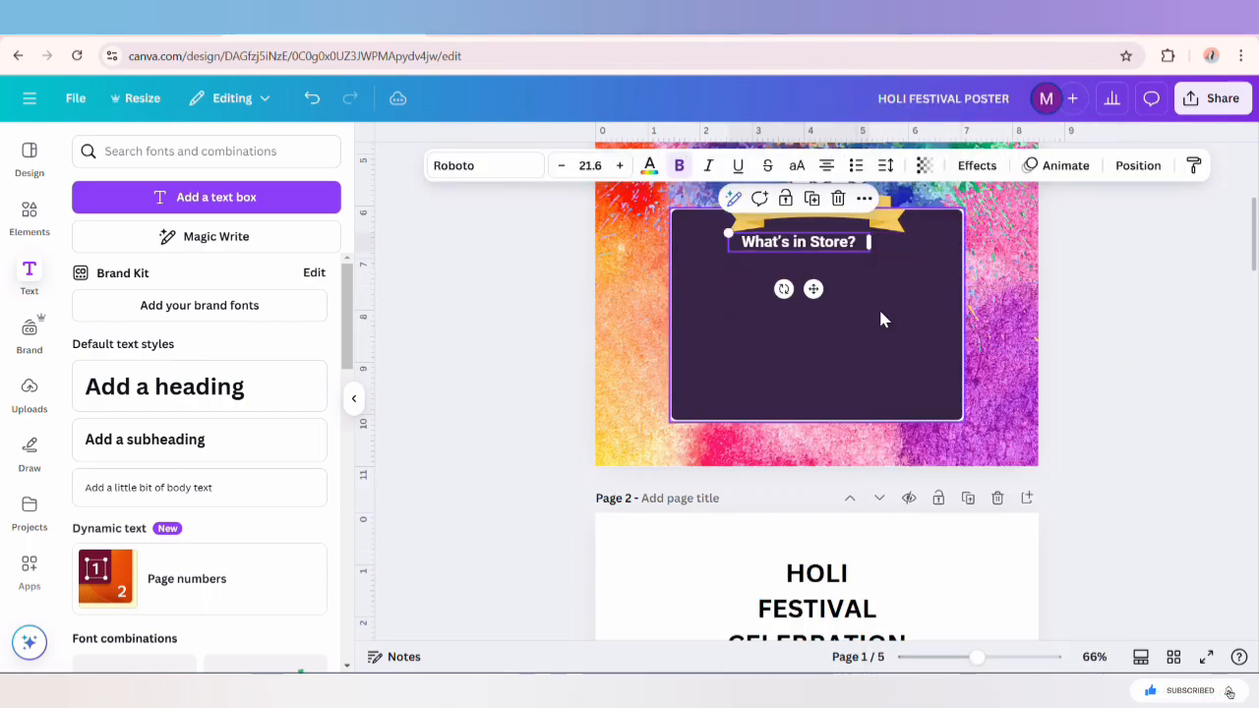
Color the "What's in Store?" heading dark purple and move it onto the gold ribbon.
{"action": "scroll", "coordinate": [856, 354], "scroll_direction": "up", "scroll_amount": 2}
{"action": "left_click", "coordinate": [649, 165]}
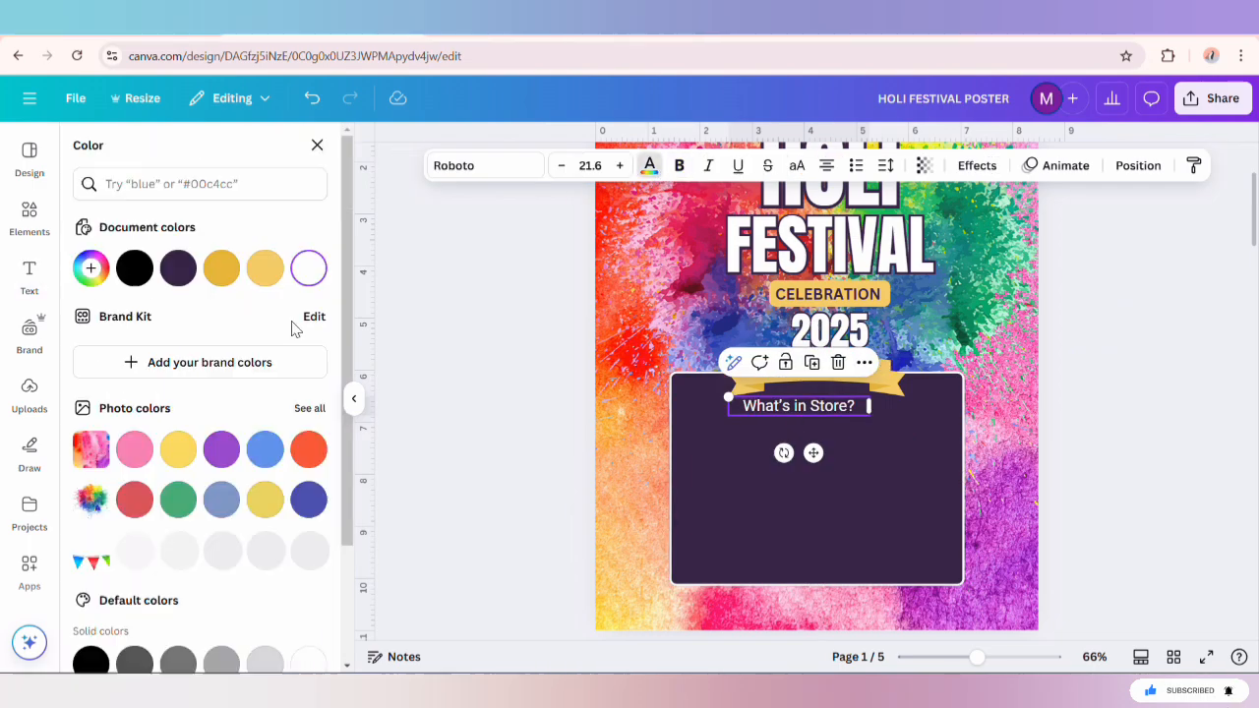
{"action": "left_click", "coordinate": [178, 268]}
{"action": "left_click_drag", "start_coordinate": [813, 453], "coordinate": [809, 441]}
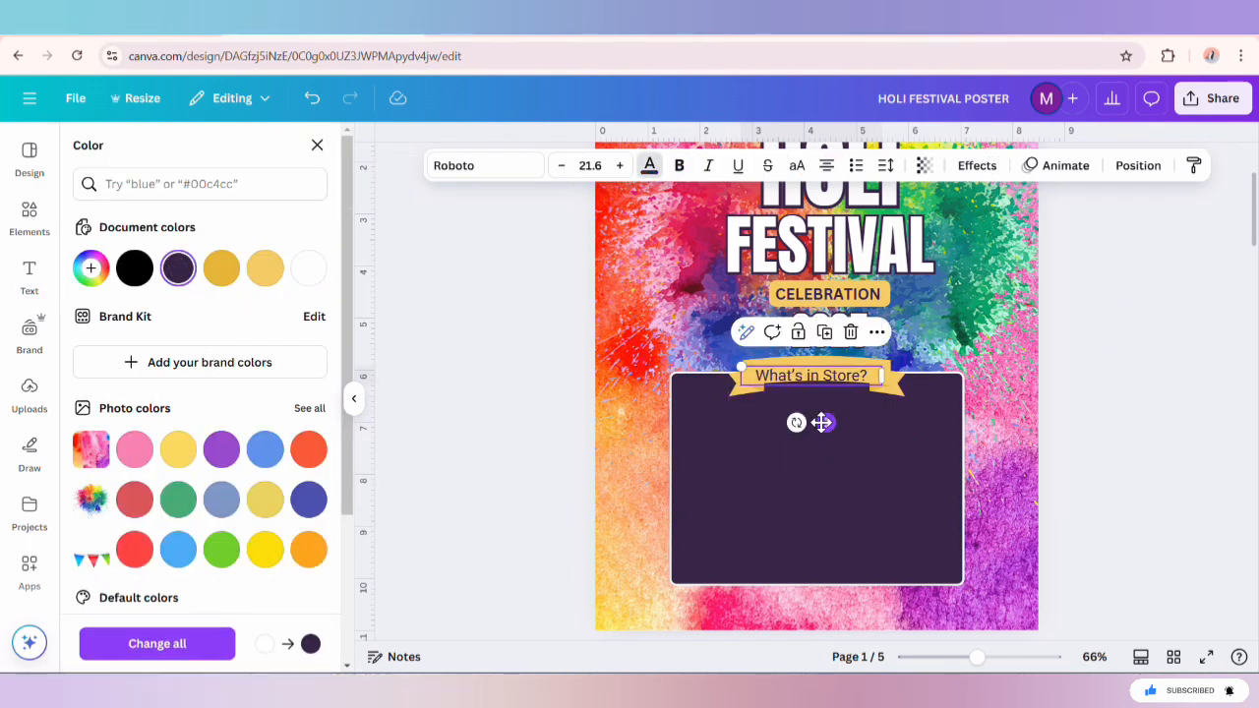
Format the ribbon heading as bold uppercase text at font size 18 and center it on the ribbon.
{"action": "left_click", "coordinate": [591, 165]}
{"action": "left_click", "coordinate": [568, 405]}
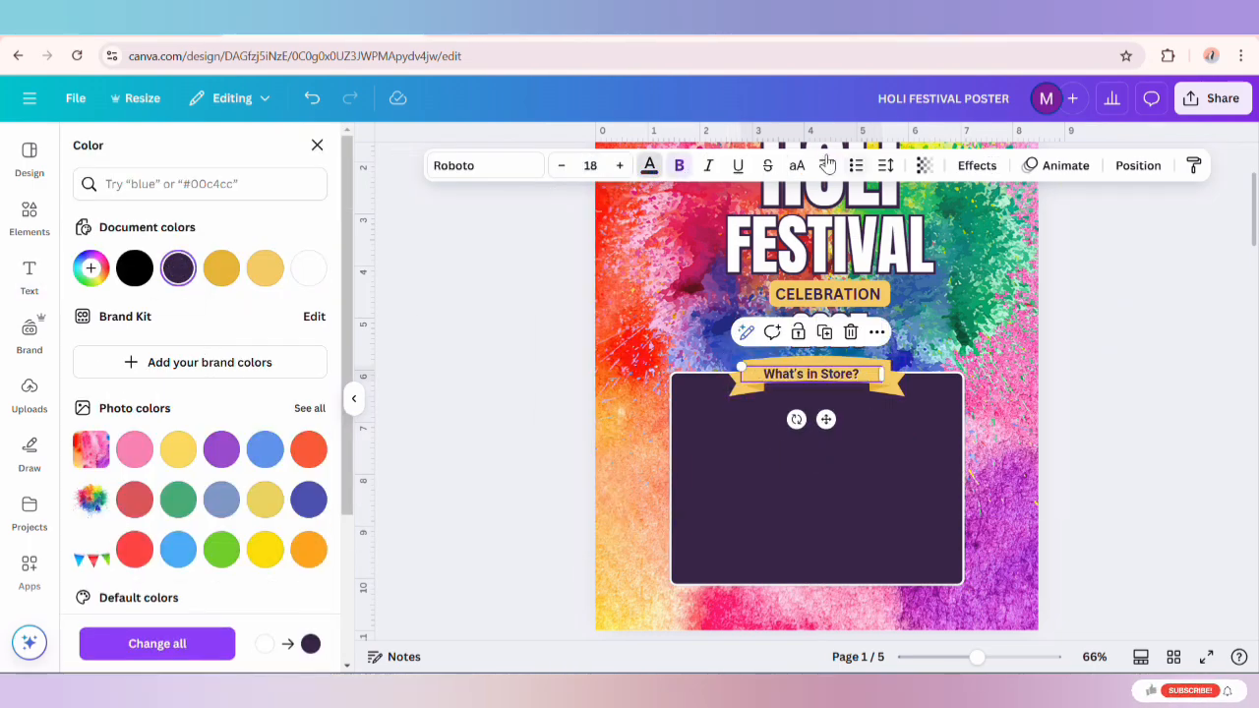
{"action": "scroll", "coordinate": [805, 439], "scroll_direction": "up", "scroll_amount": 5}
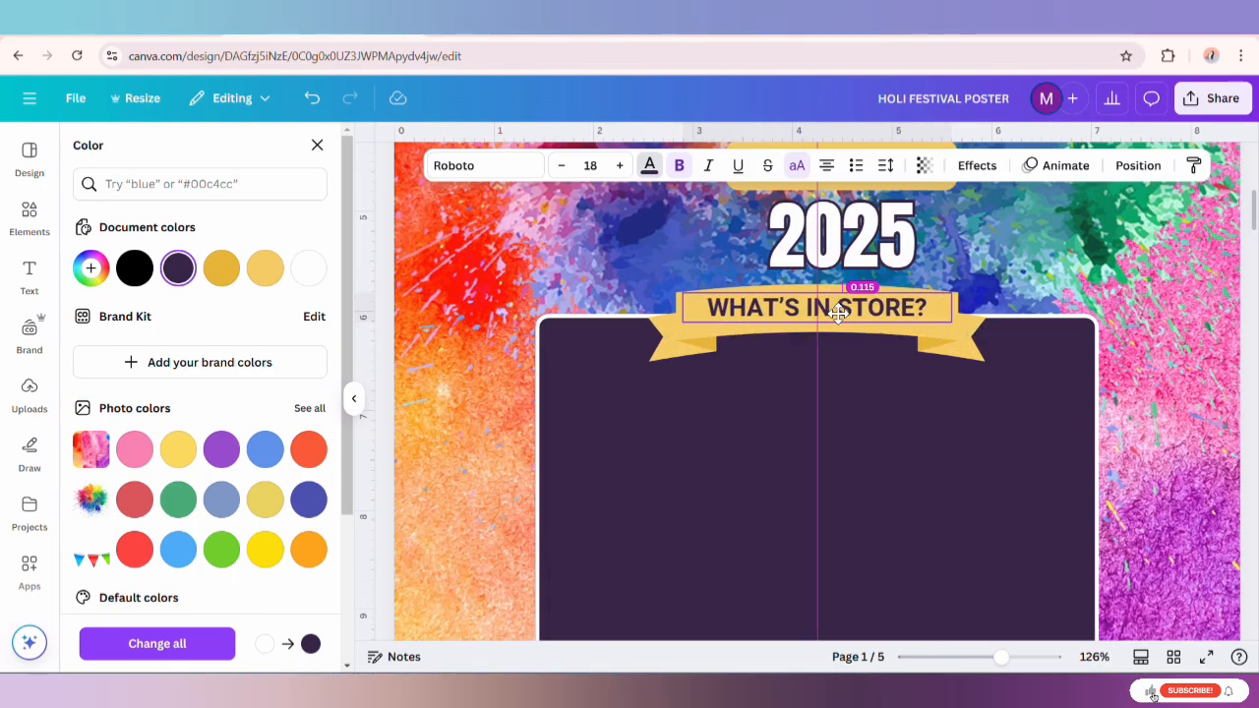
Apply the Curve text effect to the ribbon heading with a curve value of about 8.
{"action": "left_click", "coordinate": [977, 165]}
{"action": "scroll", "coordinate": [197, 413], "scroll_direction": "down", "scroll_amount": 2}
{"action": "left_click", "coordinate": [200, 590]}
{"action": "scroll", "coordinate": [197, 443], "scroll_direction": "down", "scroll_amount": 1}
{"action": "left_click_drag", "start_coordinate": [185, 637], "coordinate": [150, 642]}
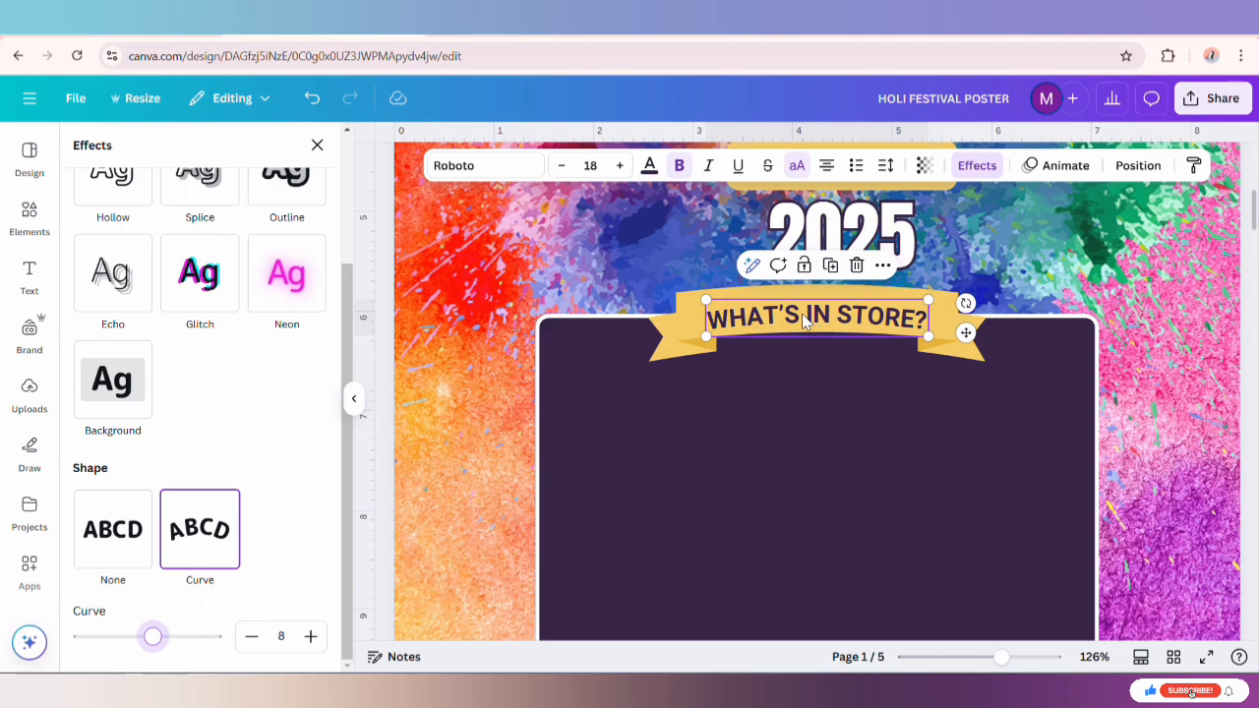
{"action": "key", "text": "Escape"}
Copy the four lines from "Live DJ & Dhol Beats" to "Fun Games & Activities" on page 2.
{"action": "scroll", "coordinate": [613, 438], "scroll_direction": "down", "scroll_amount": 10}
{"action": "scroll", "coordinate": [612, 438], "scroll_direction": "down", "scroll_amount": 2}
{"action": "left_click", "coordinate": [649, 403]}
{"action": "left_click_drag", "start_coordinate": [697, 414], "coordinate": [722, 466]}
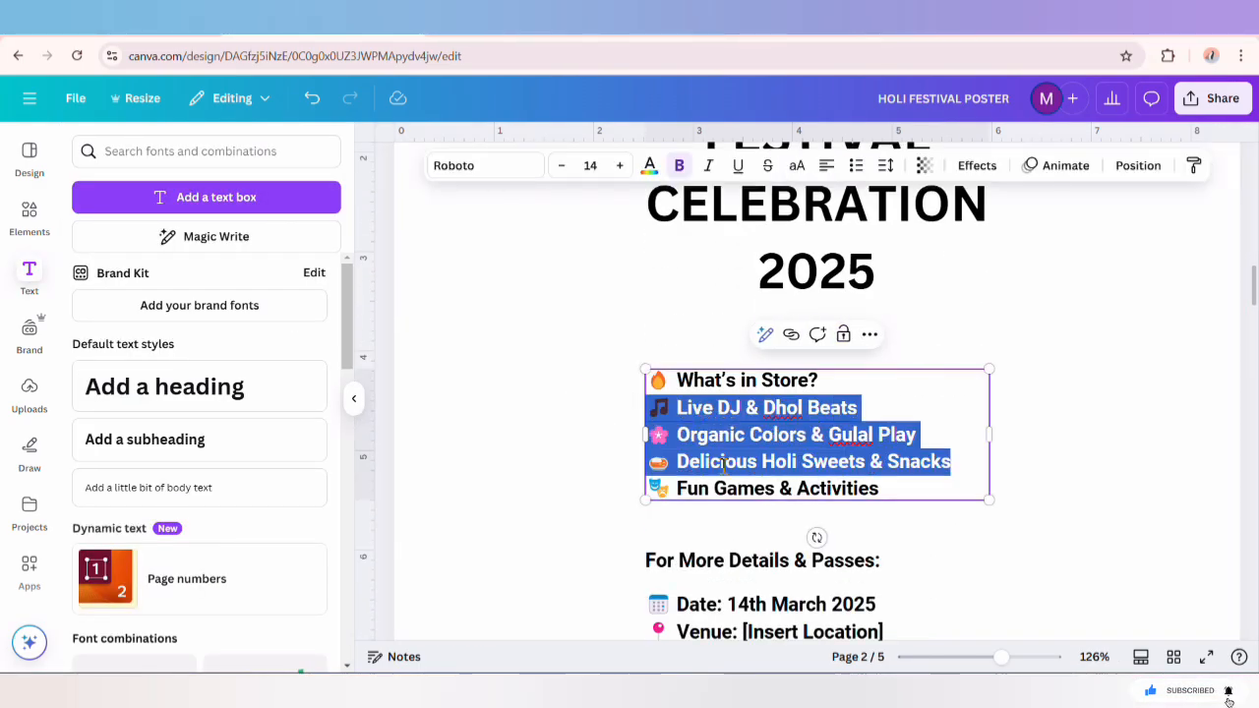
{"action": "left_click", "coordinate": [590, 371]}
{"action": "scroll", "coordinate": [591, 371], "scroll_direction": "up", "scroll_amount": 5}
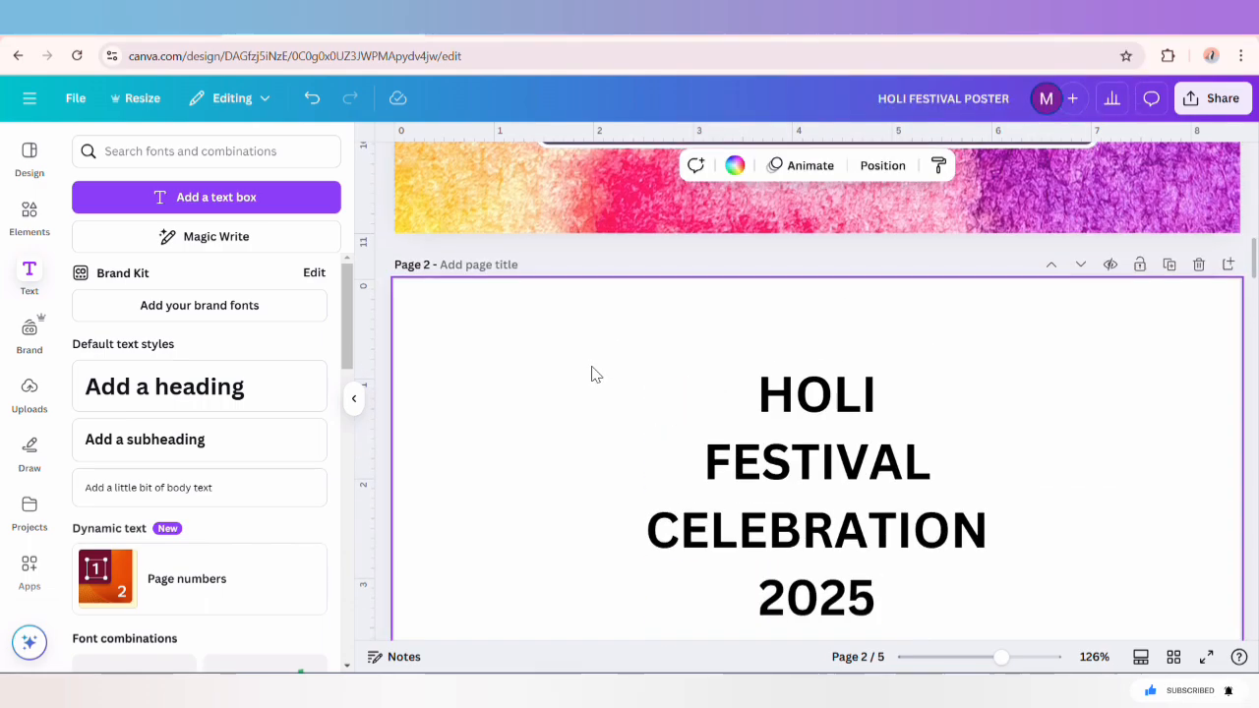
{"action": "scroll", "coordinate": [590, 374], "scroll_direction": "up", "scroll_amount": 2}
Add a subheading text box to the purple box on page 1 and set it to Roboto at font size 14.
{"action": "left_click", "coordinate": [144, 438]}
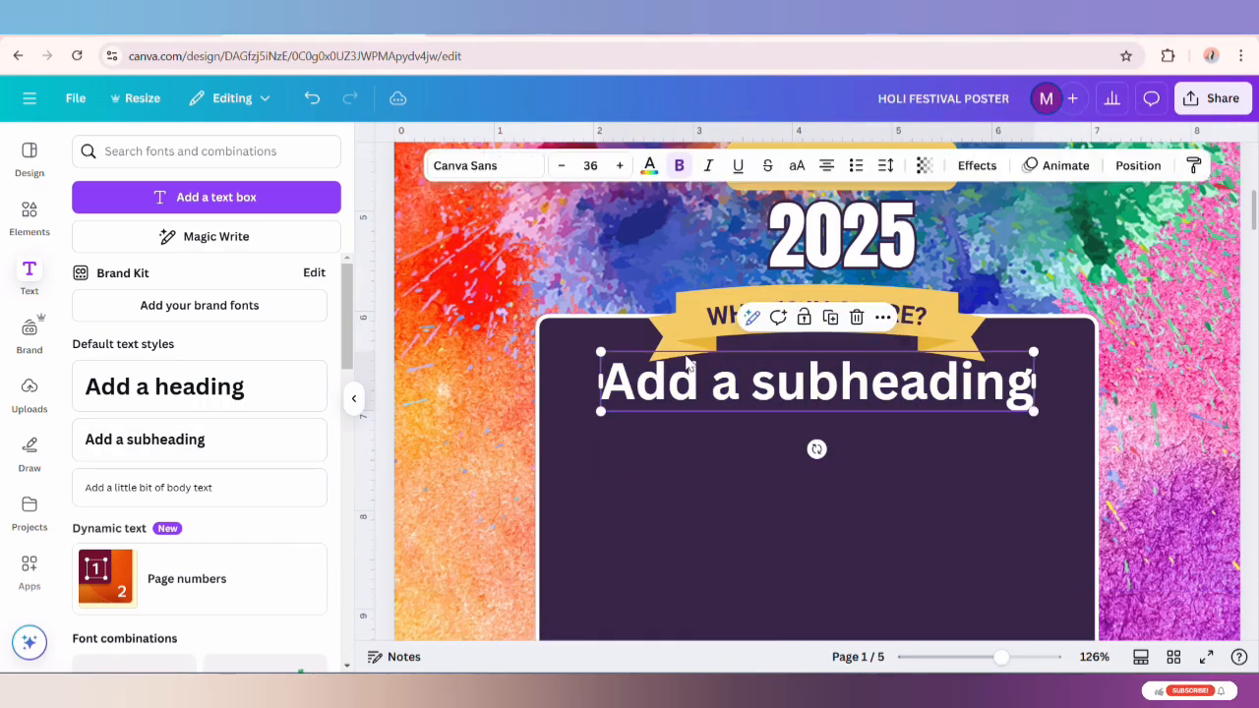
{"action": "left_click", "coordinate": [591, 165]}
{"action": "scroll", "coordinate": [581, 259], "scroll_direction": "up", "scroll_amount": 2}
{"action": "left_click", "coordinate": [576, 273]}
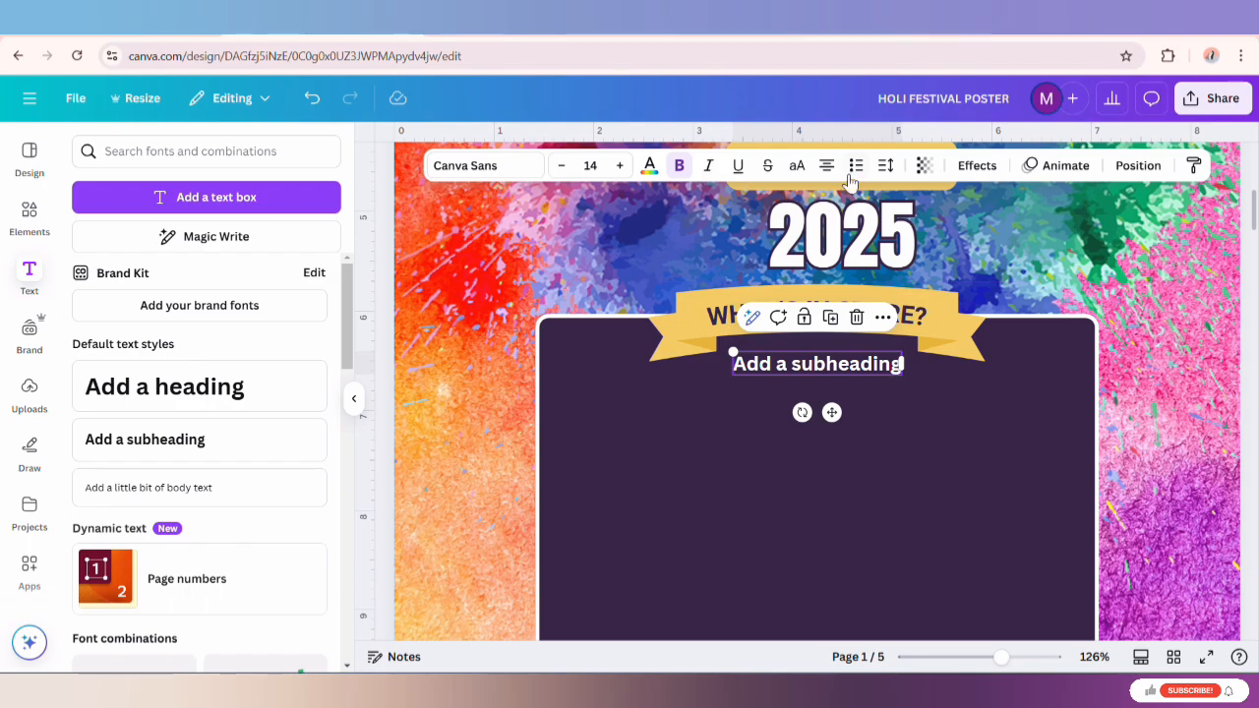
{"action": "left_click", "coordinate": [482, 165]}
{"action": "left_click", "coordinate": [118, 399]}
{"action": "left_click", "coordinate": [329, 144]}
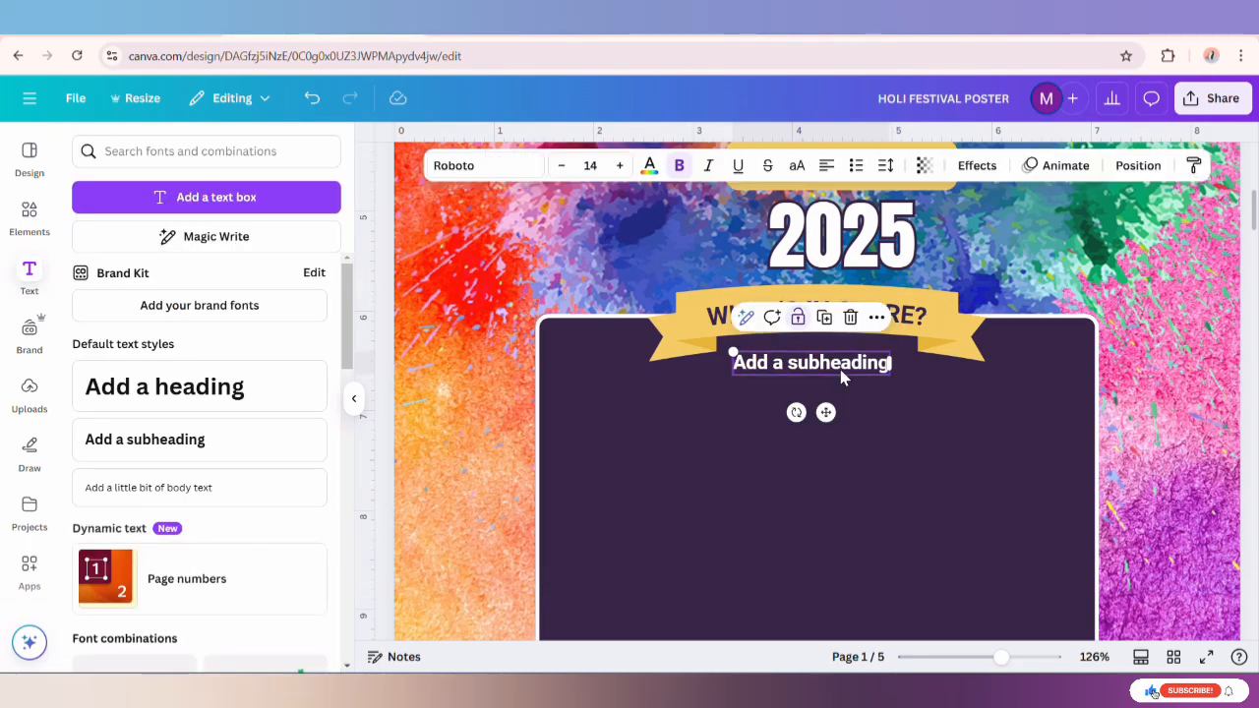
Move the subheading lower in the purple box and replace its text with the copied four-line activity list.
{"action": "left_click_drag", "start_coordinate": [846, 376], "coordinate": [743, 430]}
{"action": "right_click", "coordinate": [724, 417]}
{"action": "left_click", "coordinate": [754, 425]}
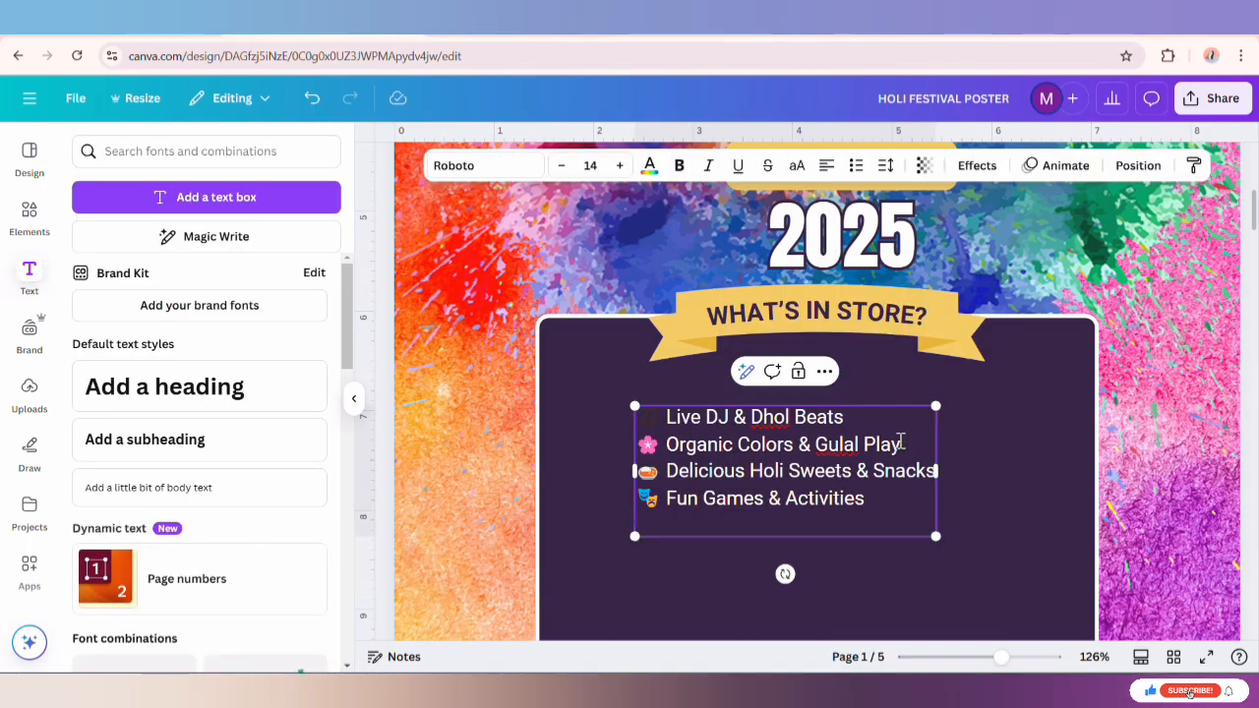
{"action": "key", "text": "Escape"}
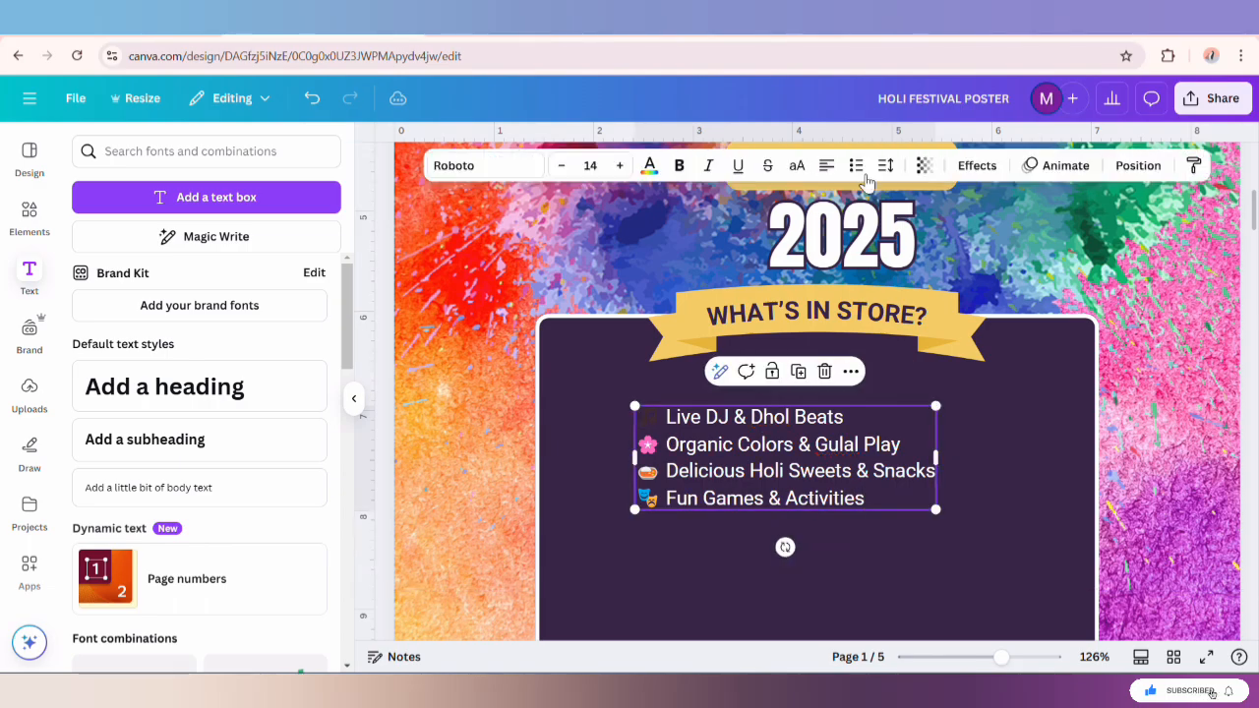
Increase the activity list's line spacing, widen its text box across the purple box and center it horizontally on the page.
{"action": "left_click", "coordinate": [885, 165]}
{"action": "left_click_drag", "start_coordinate": [858, 288], "coordinate": [941, 292]}
{"action": "scroll", "coordinate": [989, 436], "scroll_direction": "down", "scroll_amount": 3}
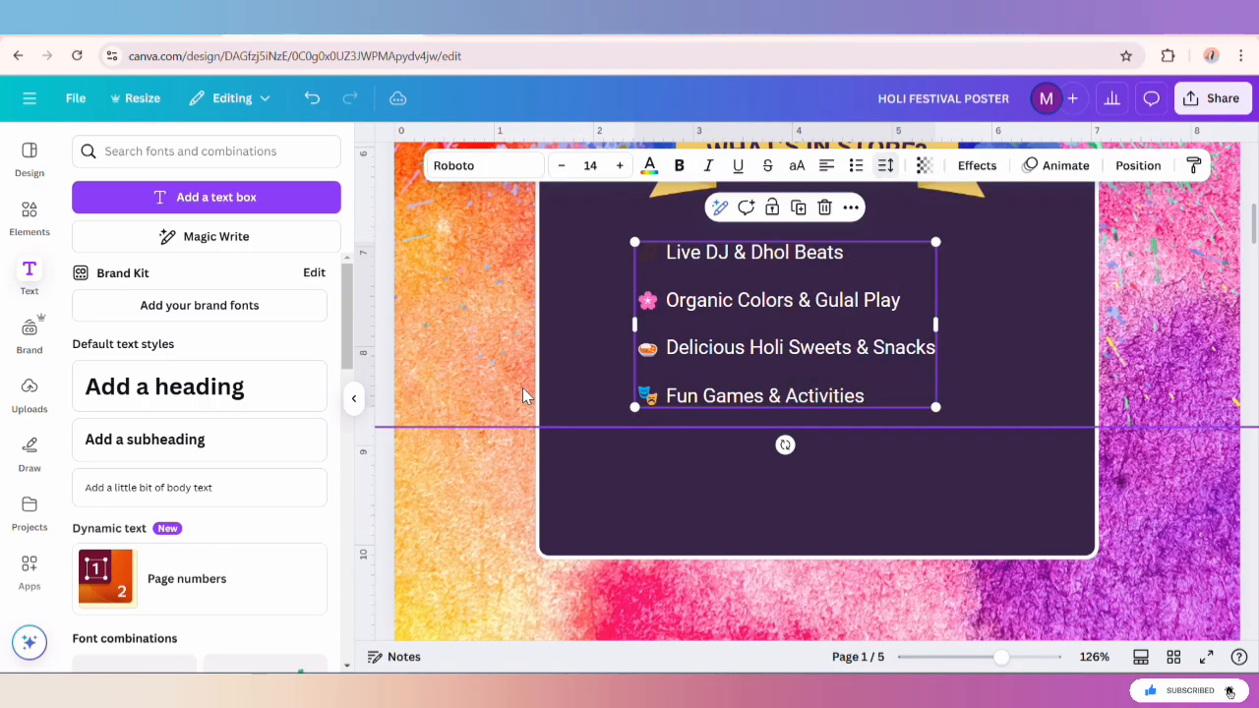
{"action": "scroll", "coordinate": [988, 436], "scroll_direction": "up", "scroll_amount": 2}
{"action": "left_click_drag", "start_coordinate": [722, 411], "coordinate": [675, 405]}
{"action": "left_click_drag", "start_coordinate": [890, 404], "coordinate": [1066, 410]}
{"action": "left_click", "coordinate": [1138, 165]}
{"action": "left_click", "coordinate": [309, 384]}
Find the line shapes and add a plain solid line to the poster.
{"action": "left_click", "coordinate": [29, 217]}
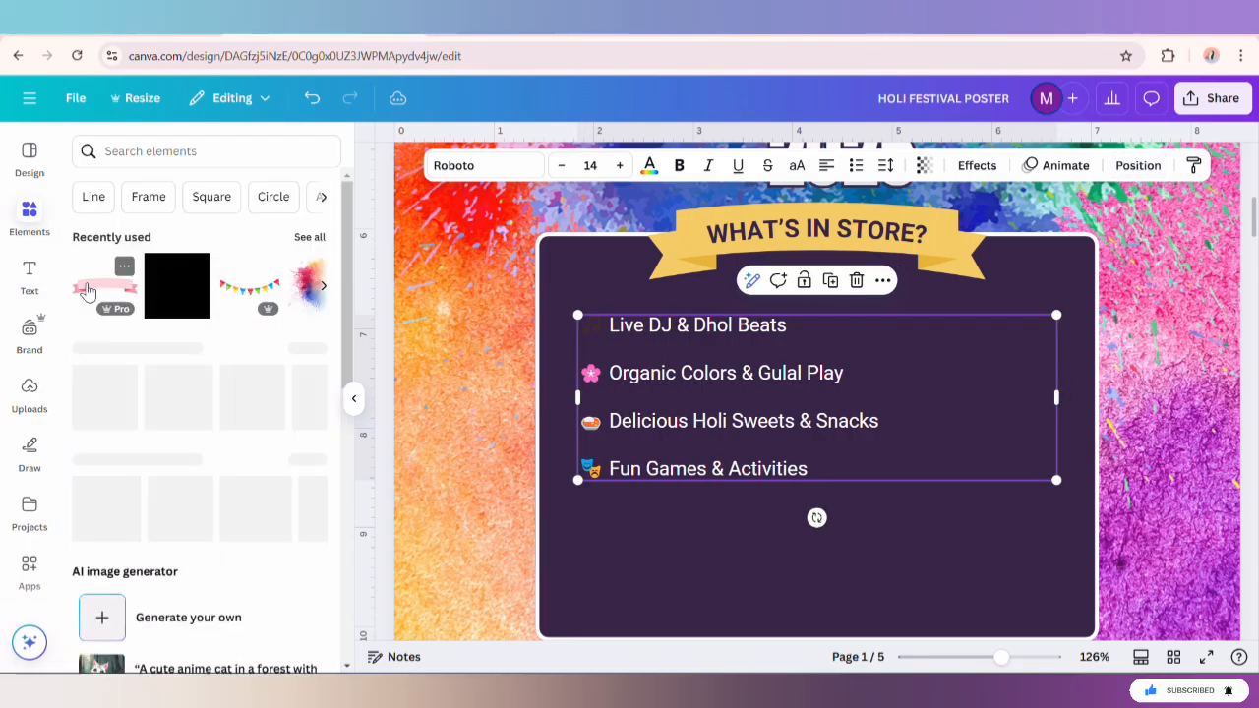
{"action": "left_click", "coordinate": [93, 197]}
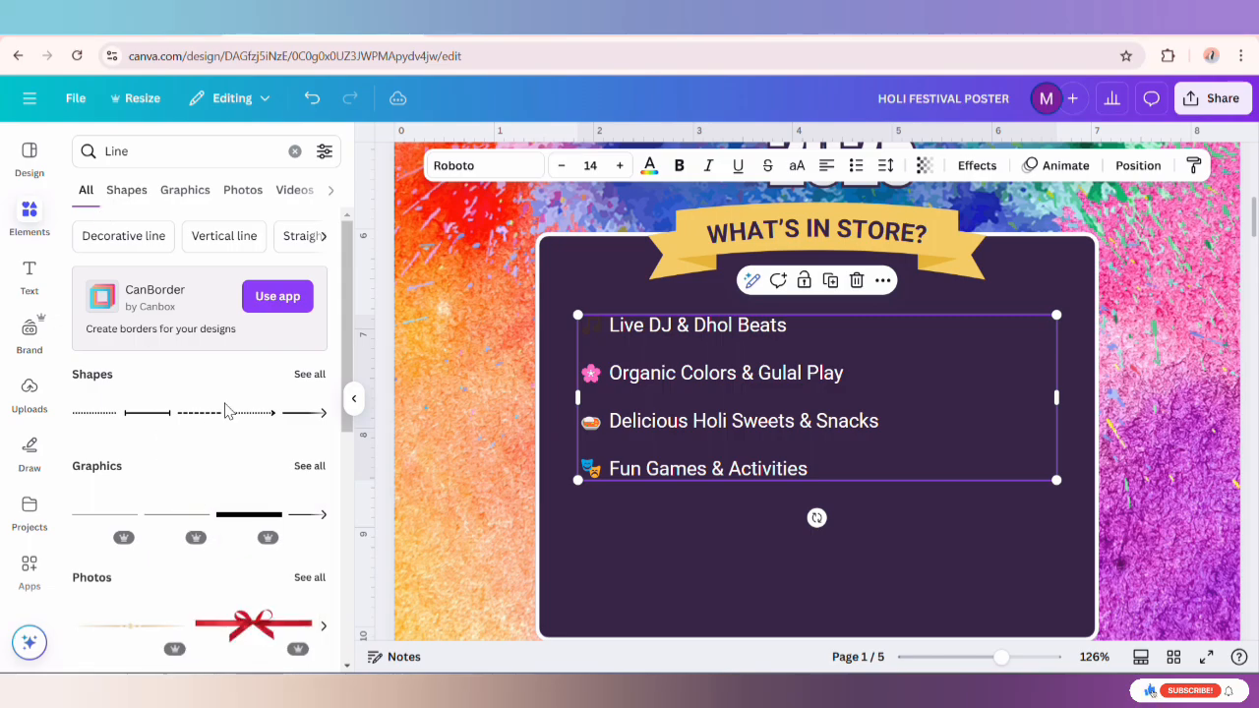
{"action": "left_click", "coordinate": [310, 375]}
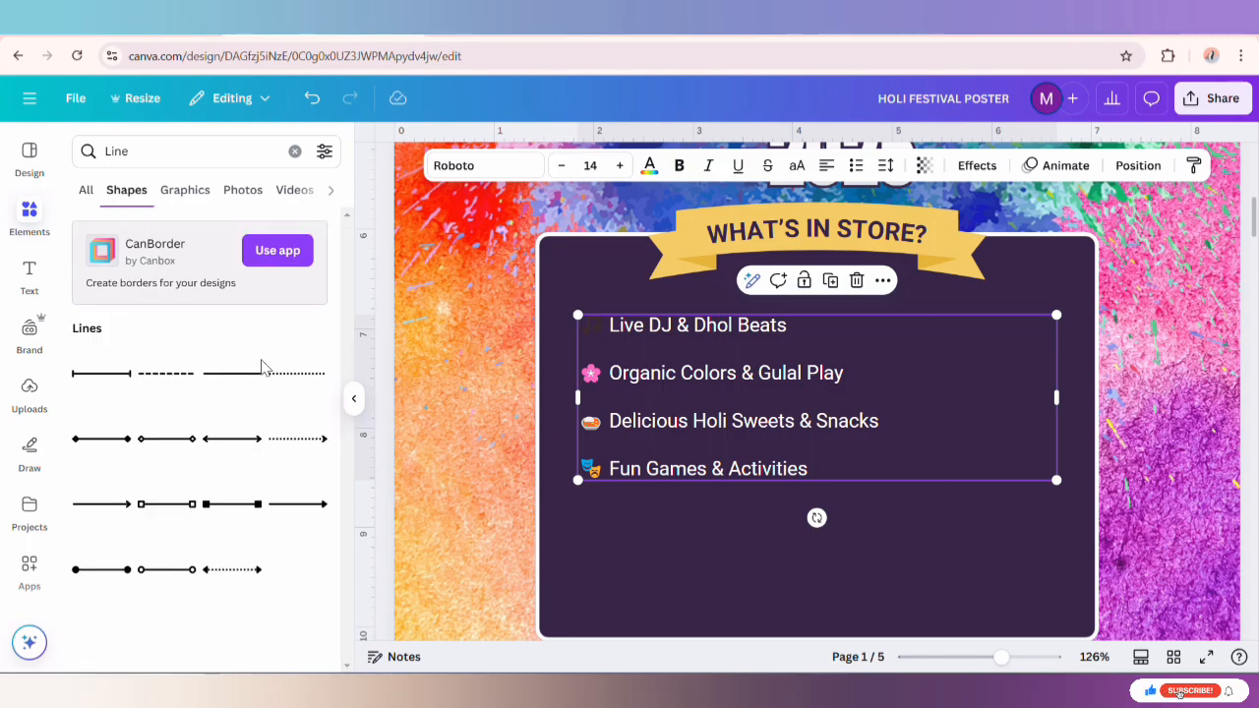
{"action": "left_click", "coordinate": [224, 384]}
Place the line under "Live DJ & Dhol Beats" as a thin divider spanning the width of the list.
{"action": "left_click_drag", "start_coordinate": [683, 344], "coordinate": [606, 433]}
{"action": "left_click", "coordinate": [670, 165]}
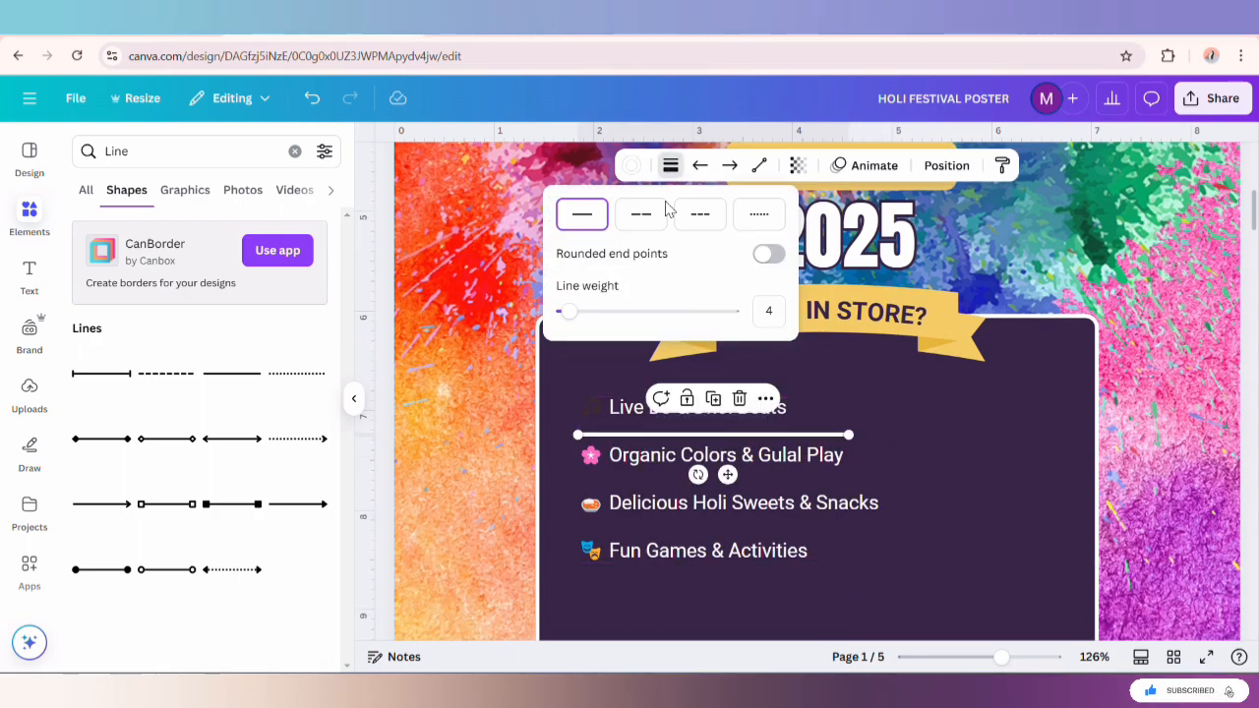
{"action": "left_click", "coordinate": [848, 434]}
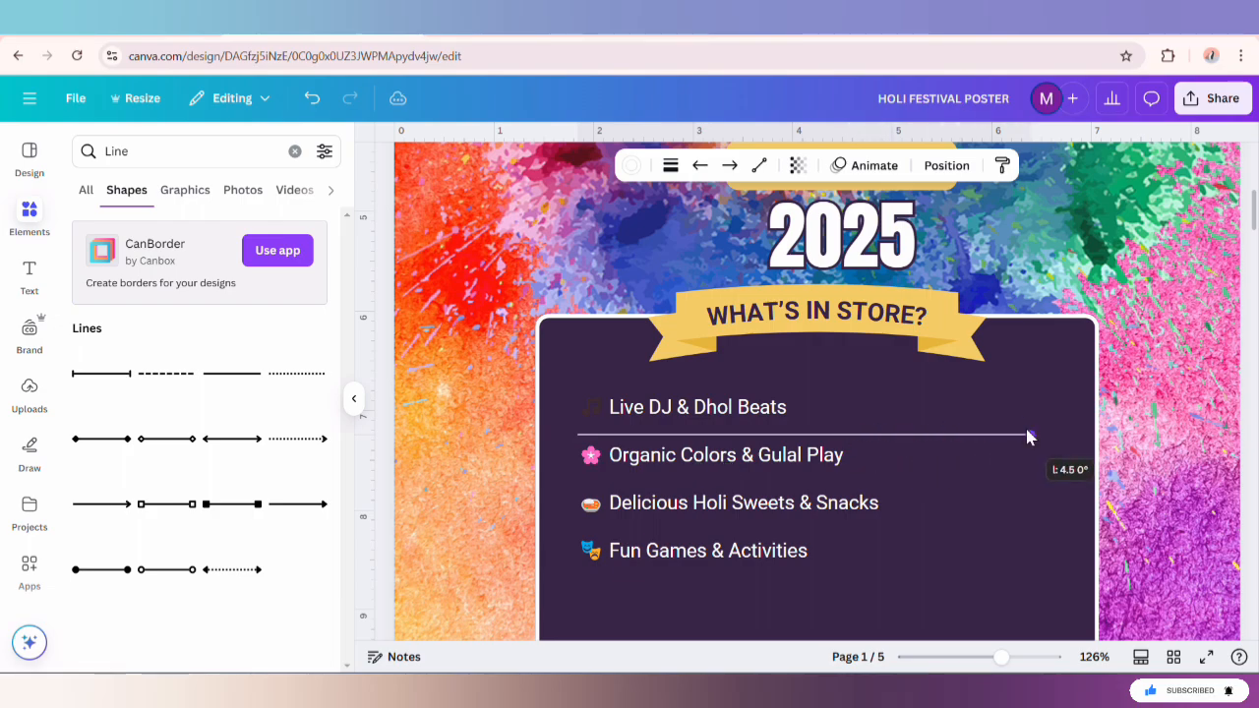
Duplicate the divider three times so that each of the other three list entries has a line beneath it.
{"action": "left_click", "coordinate": [812, 402]}
{"action": "left_click_drag", "start_coordinate": [790, 458], "coordinate": [767, 480]}
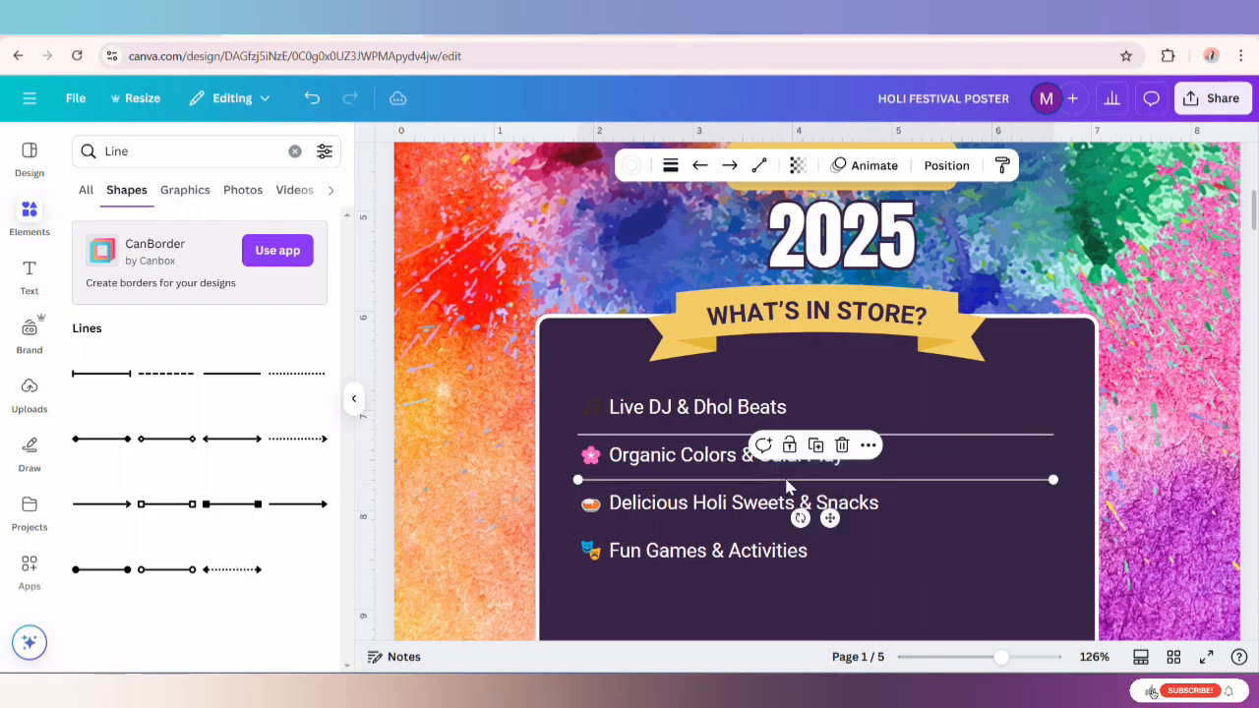
{"action": "left_click", "coordinate": [816, 443]}
{"action": "left_click", "coordinate": [816, 495]}
{"action": "scroll", "coordinate": [747, 512], "scroll_direction": "down", "scroll_amount": 1}
{"action": "left_click", "coordinate": [711, 511]}
Duplicate the gold CELEBRATION label and place the copy below the activity list in the purple box.
{"action": "scroll", "coordinate": [787, 506], "scroll_direction": "up", "scroll_amount": 4}
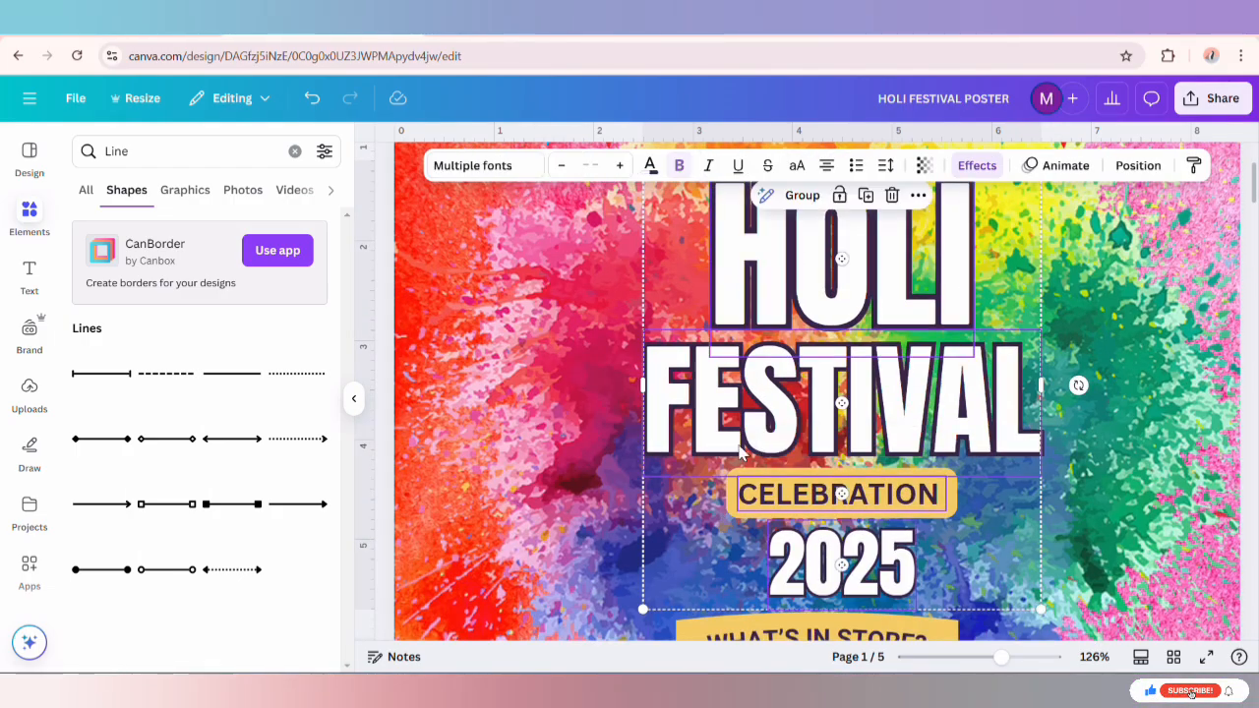
{"action": "left_click", "coordinate": [838, 494]}
{"action": "left_click_drag", "start_coordinate": [838, 496], "coordinate": [792, 536]}
{"action": "scroll", "coordinate": [815, 549], "scroll_direction": "down", "scroll_amount": 4}
{"action": "scroll", "coordinate": [762, 496], "scroll_direction": "down", "scroll_amount": 8}
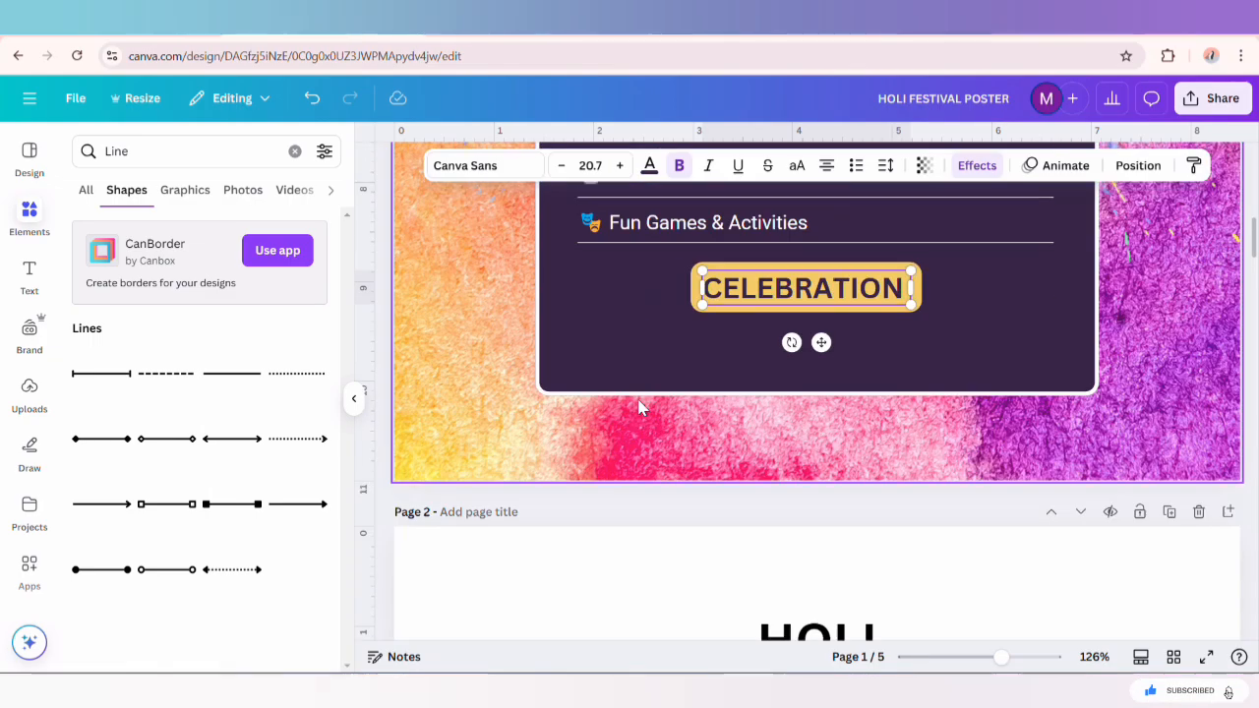
Replace the copied label's text with "For More Details & Passes" from page 2 and widen it to fit one line.
{"action": "left_click", "coordinate": [724, 489]}
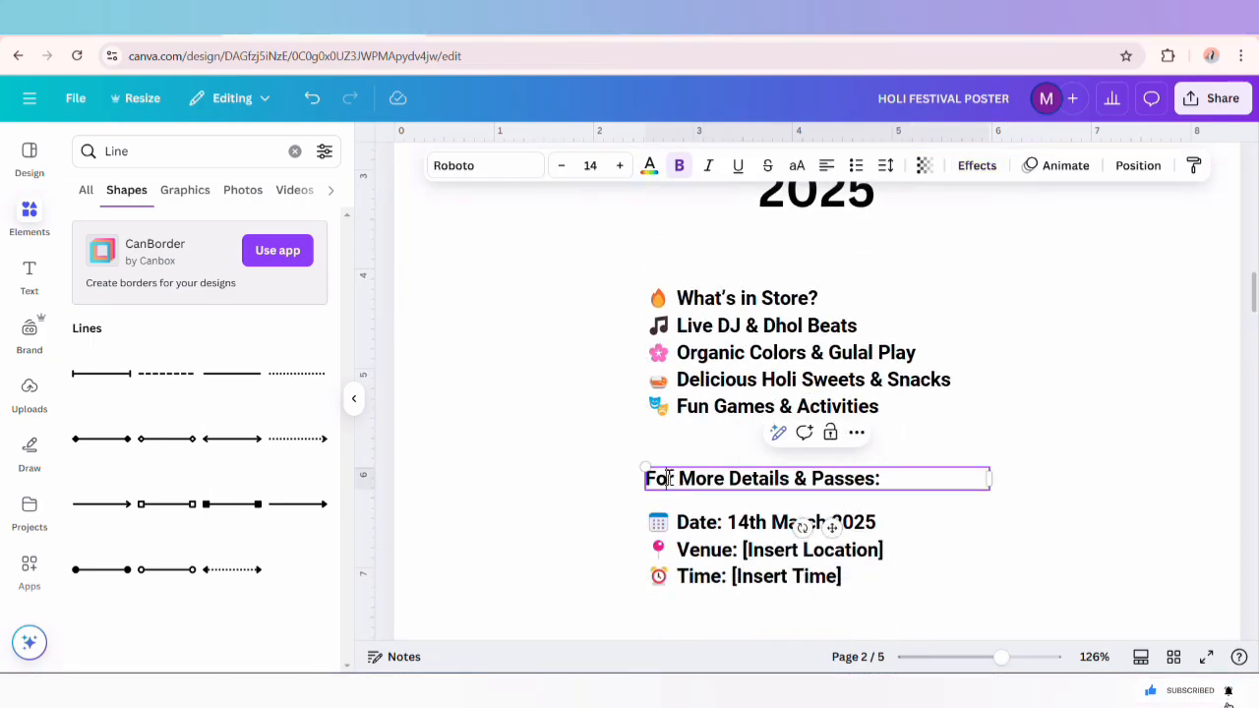
{"action": "triple_click", "coordinate": [668, 478]}
{"action": "right_click", "coordinate": [854, 470]}
{"action": "left_click", "coordinate": [895, 172]}
{"action": "scroll", "coordinate": [911, 360], "scroll_direction": "up", "scroll_amount": 8}
{"action": "right_click", "coordinate": [790, 360]}
{"action": "left_click", "coordinate": [836, 317]}
{"action": "left_click_drag", "start_coordinate": [908, 413], "coordinate": [1252, 414]}
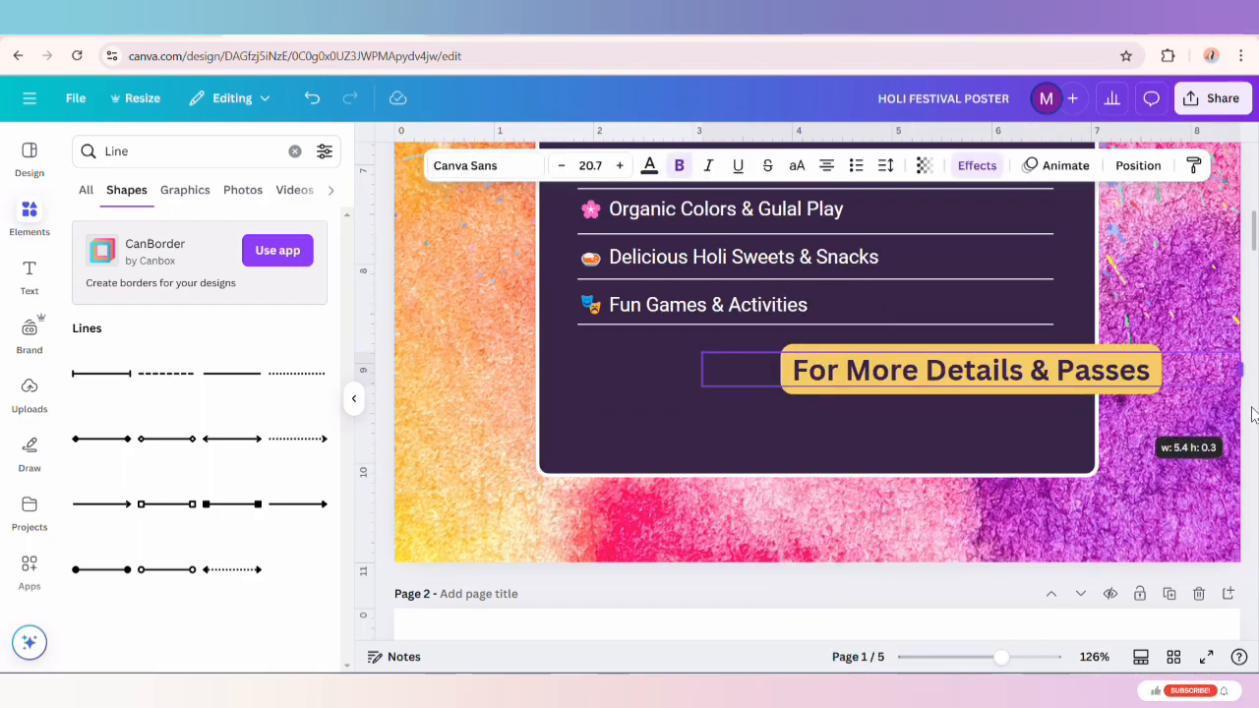
Set the "For More Details & Passes" label to Roboto at font size 14.
{"action": "left_click", "coordinate": [590, 165]}
{"action": "left_click", "coordinate": [568, 338]}
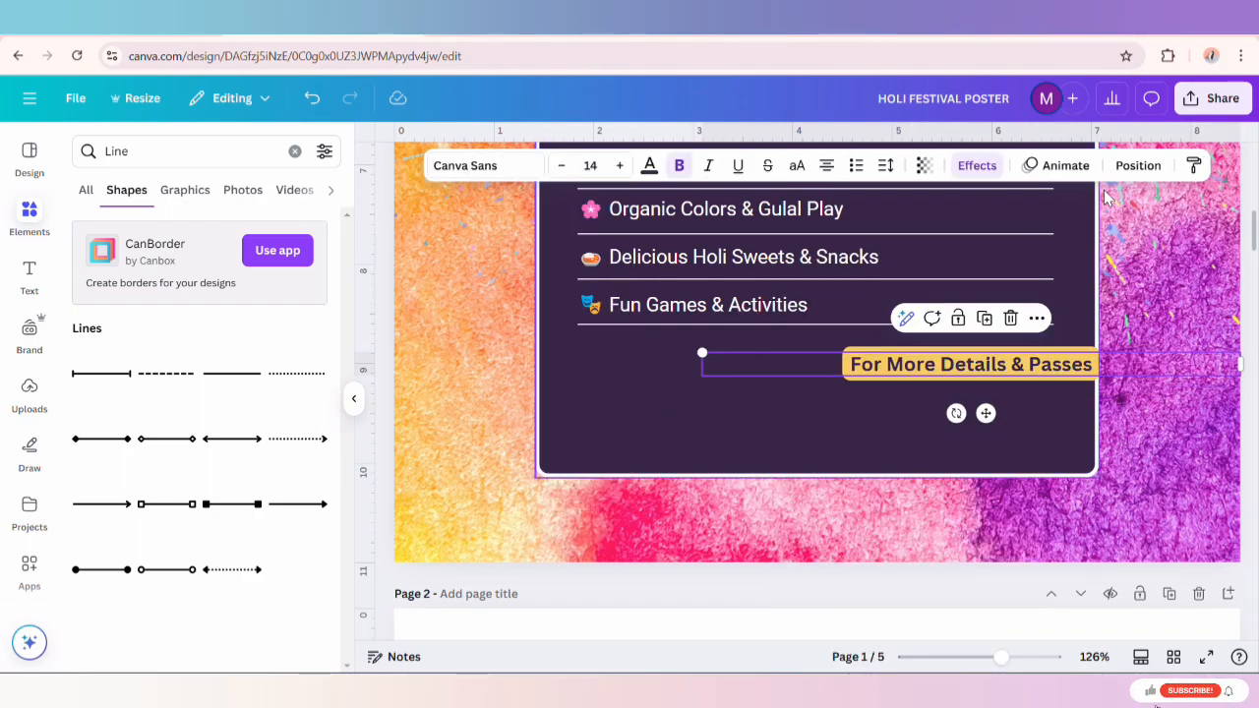
{"action": "left_click", "coordinate": [461, 179]}
{"action": "left_click", "coordinate": [315, 405]}
Narrow the details label, center it horizontally on the page and set its background roundness to about 12.
{"action": "left_click", "coordinate": [1138, 165]}
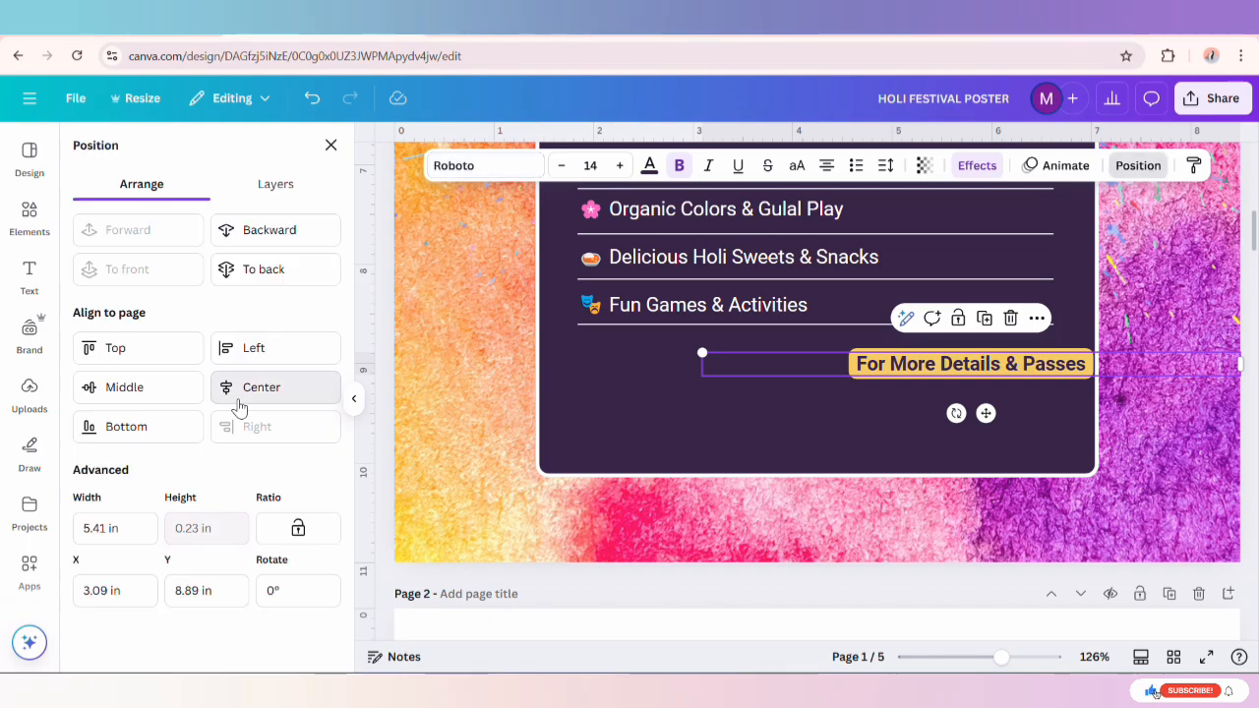
{"action": "left_click", "coordinate": [241, 390]}
{"action": "left_click_drag", "start_coordinate": [1086, 365], "coordinate": [826, 366]}
{"action": "left_click", "coordinate": [295, 387]}
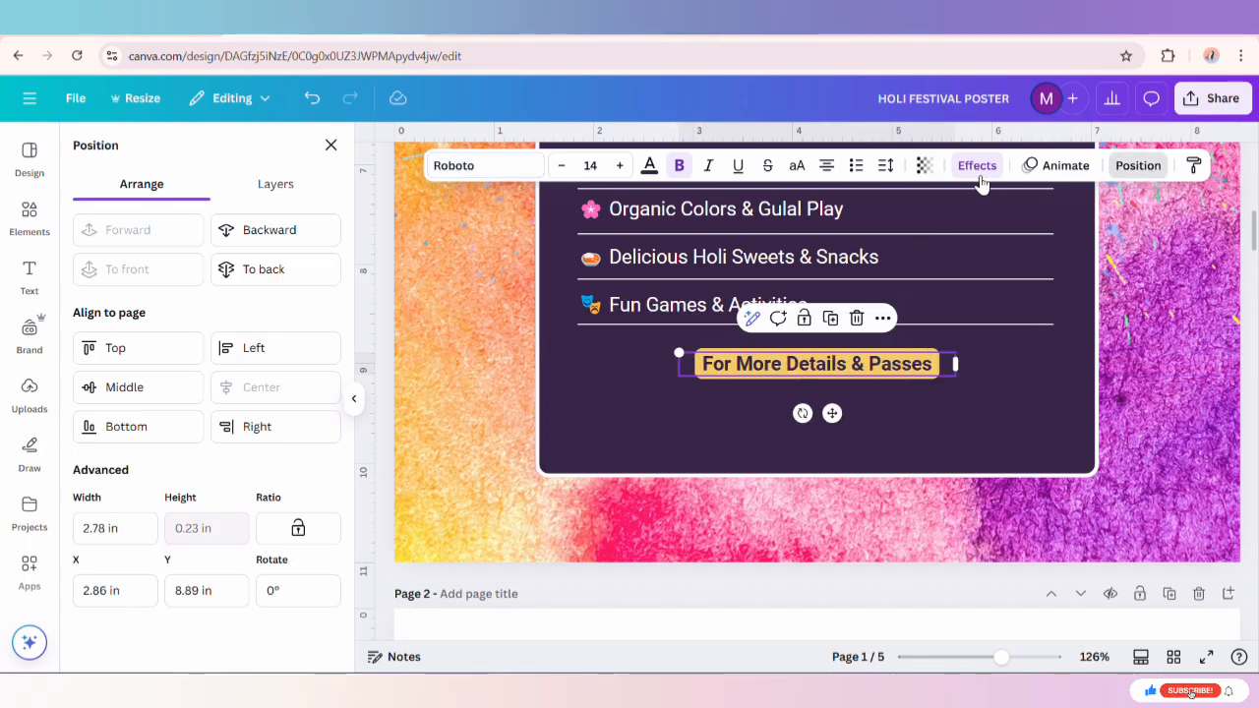
{"action": "left_click", "coordinate": [965, 167]}
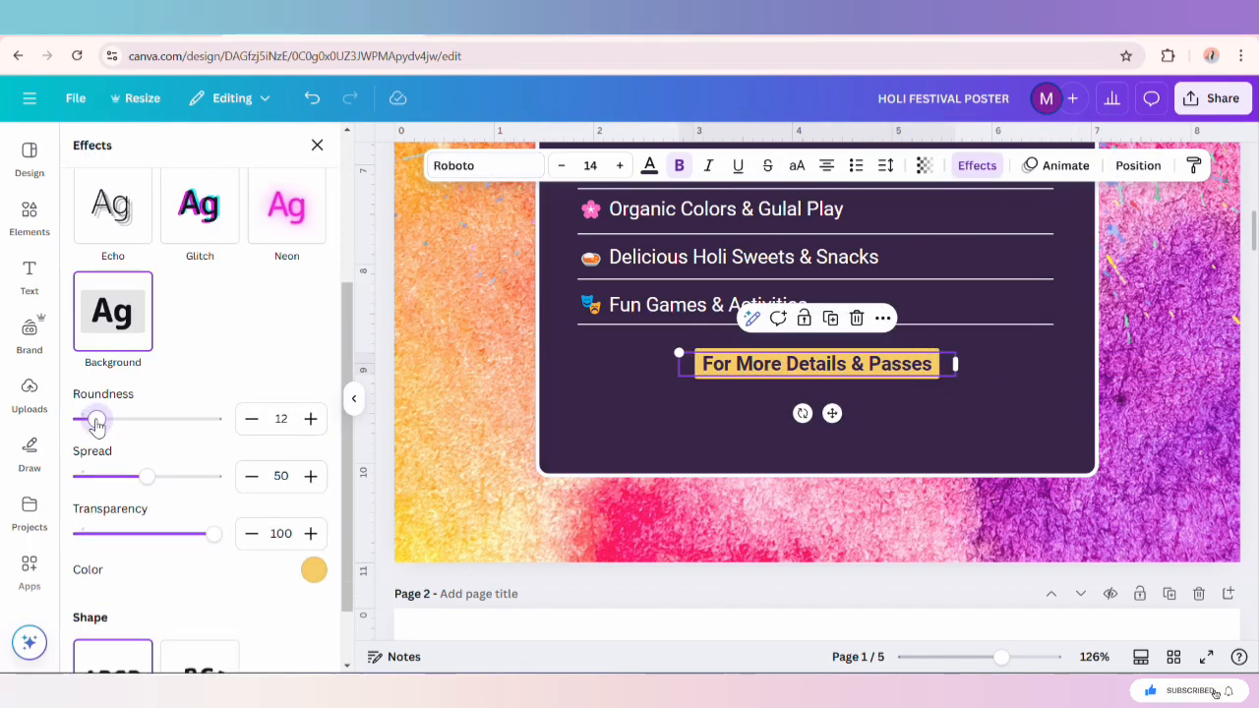
{"action": "left_click", "coordinate": [30, 218]}
Shift the activity list with its dividers and the "For More Details & Passes" label slightly upward.
{"action": "scroll", "coordinate": [885, 423], "scroll_direction": "up", "scroll_amount": 3}
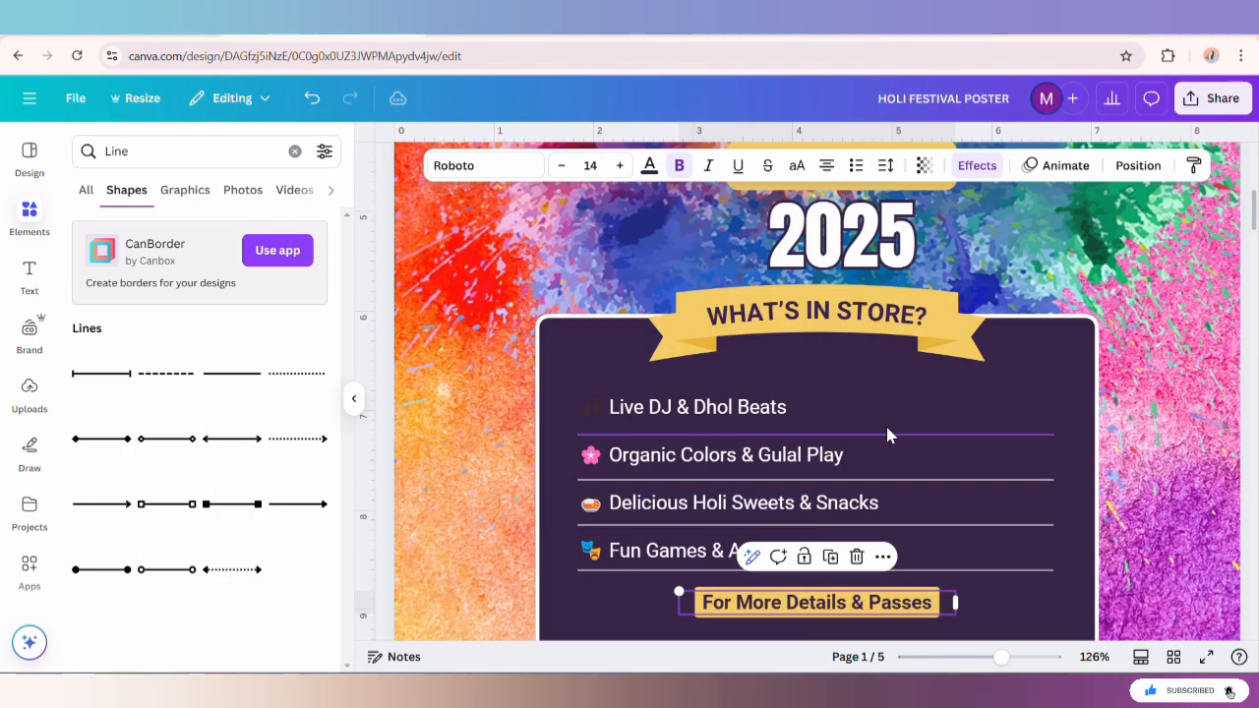
{"action": "left_click", "coordinate": [539, 372]}
{"action": "left_click_drag", "start_coordinate": [500, 309], "coordinate": [676, 497]}
{"action": "left_click_drag", "start_coordinate": [737, 427], "coordinate": [737, 419]}
{"action": "left_click", "coordinate": [728, 532]}
{"action": "left_click_drag", "start_coordinate": [728, 535], "coordinate": [730, 521]}
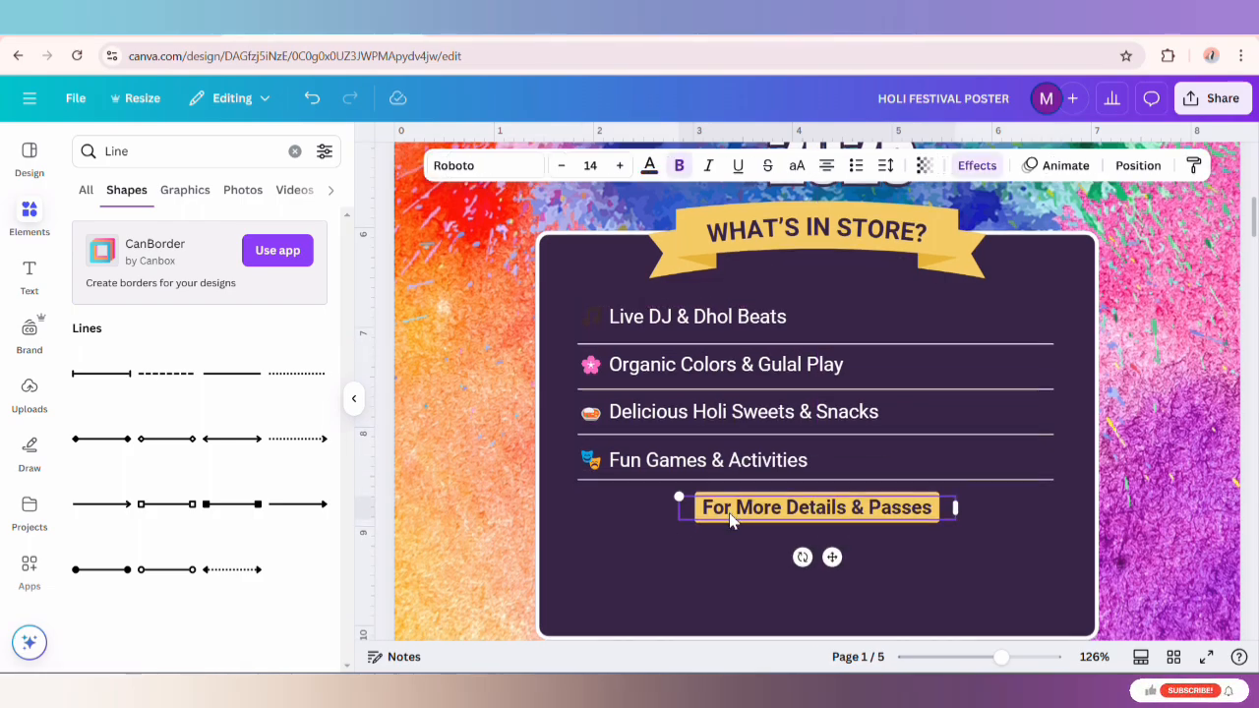
Make a short vertical divider from a copy of a list divider and place it below the details label.
{"action": "scroll", "coordinate": [730, 521], "scroll_direction": "down", "scroll_amount": 1}
{"action": "left_click", "coordinate": [489, 404]}
{"action": "left_click", "coordinate": [639, 399]}
{"action": "left_click", "coordinate": [816, 365]}
{"action": "left_click_drag", "start_coordinate": [817, 453], "coordinate": [871, 455]}
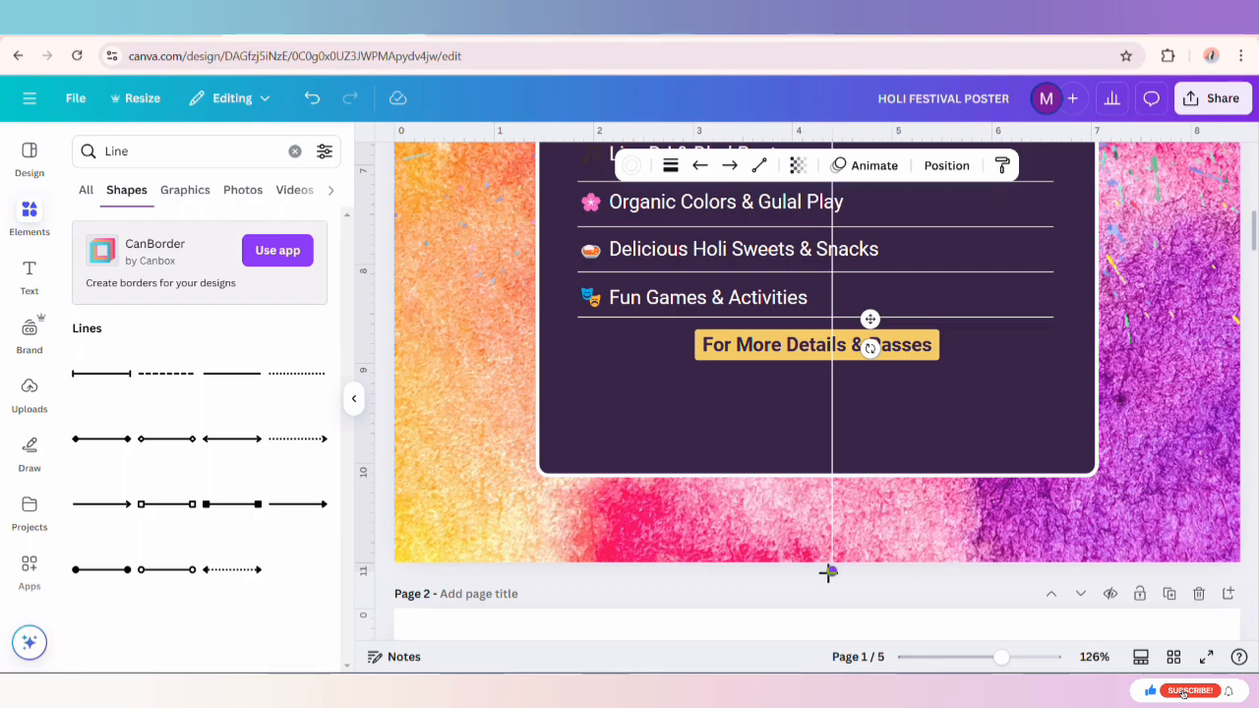
{"action": "left_click_drag", "start_coordinate": [824, 501], "coordinate": [716, 524]}
{"action": "scroll", "coordinate": [856, 373], "scroll_direction": "up", "scroll_amount": 1}
{"action": "left_click_drag", "start_coordinate": [746, 470], "coordinate": [680, 512]}
Duplicate the short vertical divider and space the two lines apart to form three columns below the details label.
{"action": "left_click_drag", "start_coordinate": [717, 467], "coordinate": [690, 481]}
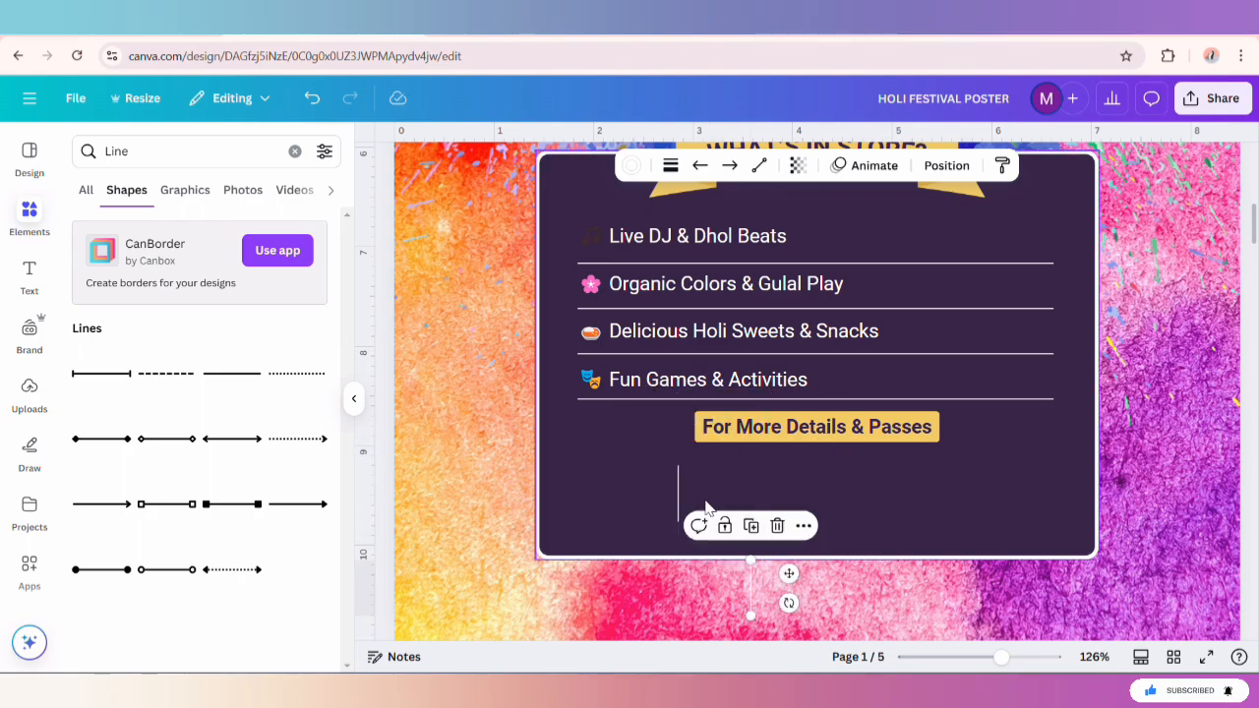
{"action": "left_click_drag", "start_coordinate": [791, 569], "coordinate": [921, 483]}
{"action": "left_click", "coordinate": [679, 498]}
{"action": "left_click", "coordinate": [928, 491]}
Copy the "Date: 14th March 2025" line with its calendar emoji from the page 2 text.
{"action": "scroll", "coordinate": [623, 492], "scroll_direction": "down", "scroll_amount": 10}
{"action": "left_click", "coordinate": [707, 548]}
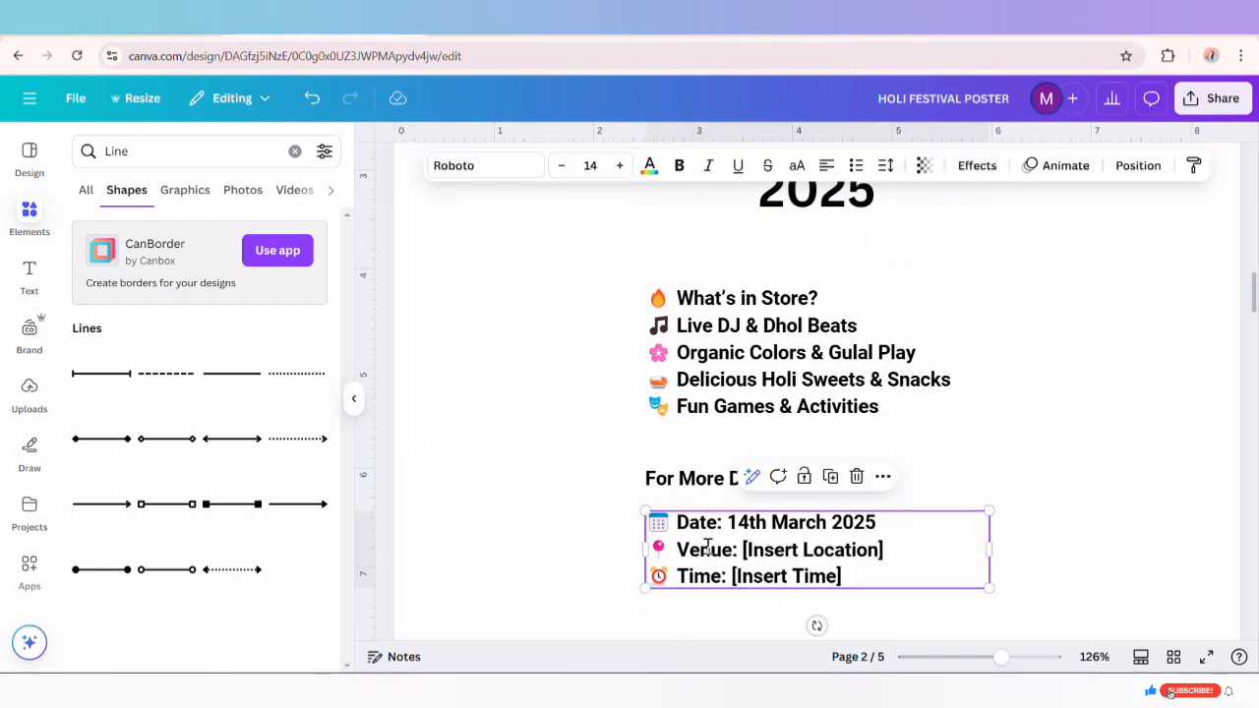
{"action": "left_click", "coordinate": [672, 522]}
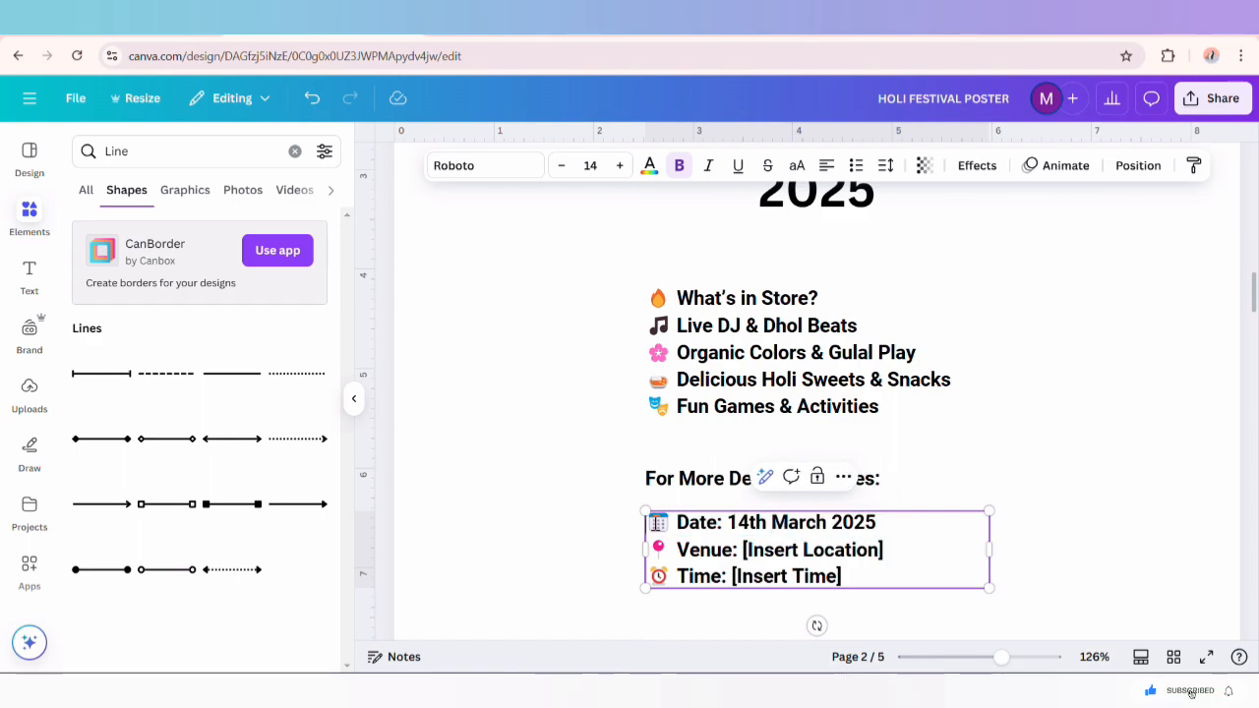
{"action": "left_click_drag", "start_coordinate": [649, 522], "coordinate": [875, 522]}
{"action": "right_click", "coordinate": [875, 522]}
{"action": "left_click", "coordinate": [905, 200]}
Paste the date line into a text box on page 1 and narrow the box so the text wraps onto two lines.
{"action": "scroll", "coordinate": [830, 483], "scroll_direction": "up", "scroll_amount": 15}
{"action": "scroll", "coordinate": [829, 483], "scroll_direction": "down", "scroll_amount": 8}
{"action": "left_click", "coordinate": [708, 297]}
{"action": "right_click", "coordinate": [762, 297]}
{"action": "left_click", "coordinate": [800, 139]}
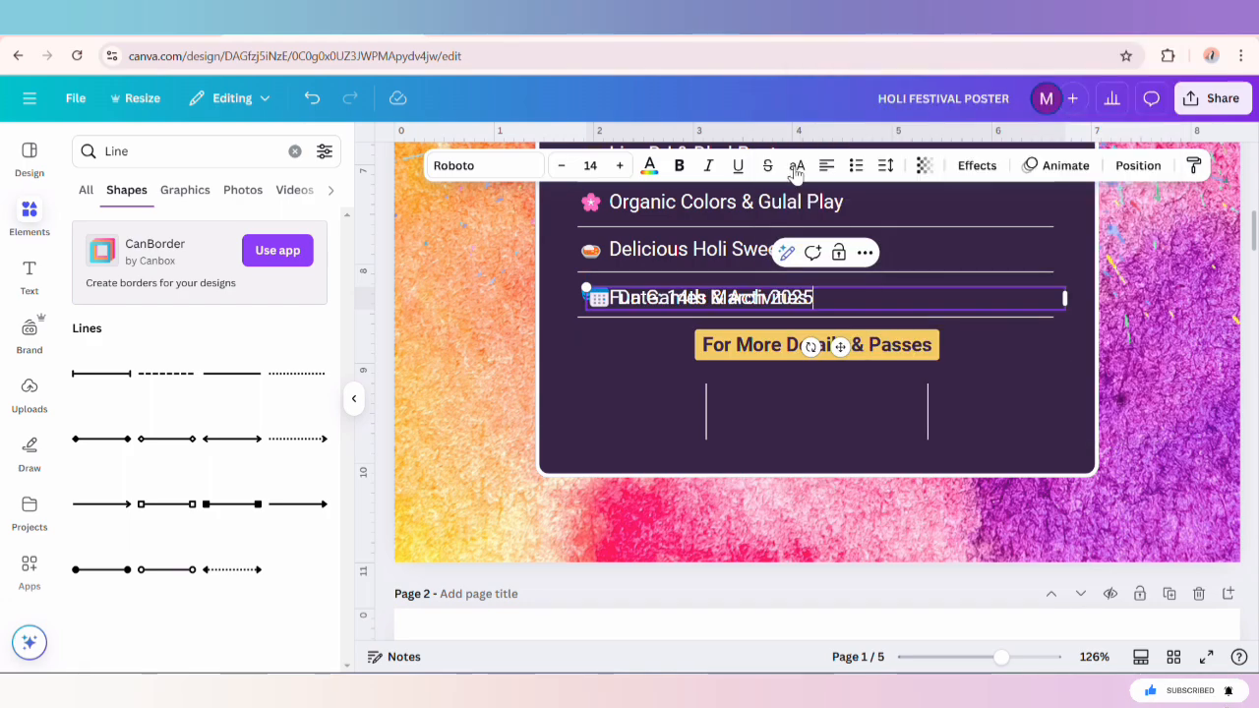
{"action": "left_click_drag", "start_coordinate": [1069, 299], "coordinate": [737, 300]}
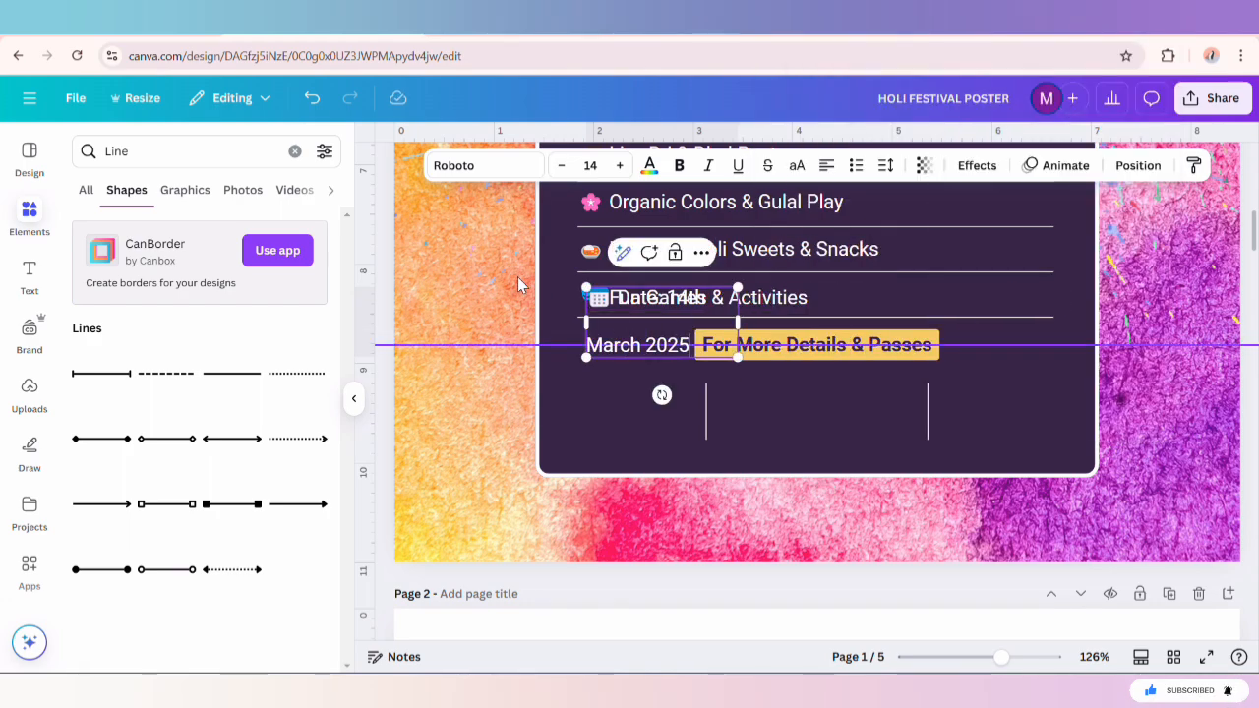
Move the date text below the details label, tighten its line spacing, and put "14th March 2025" on its own line under "Date:".
{"action": "left_click_drag", "start_coordinate": [643, 314], "coordinate": [629, 393]}
{"action": "left_click", "coordinate": [885, 165]}
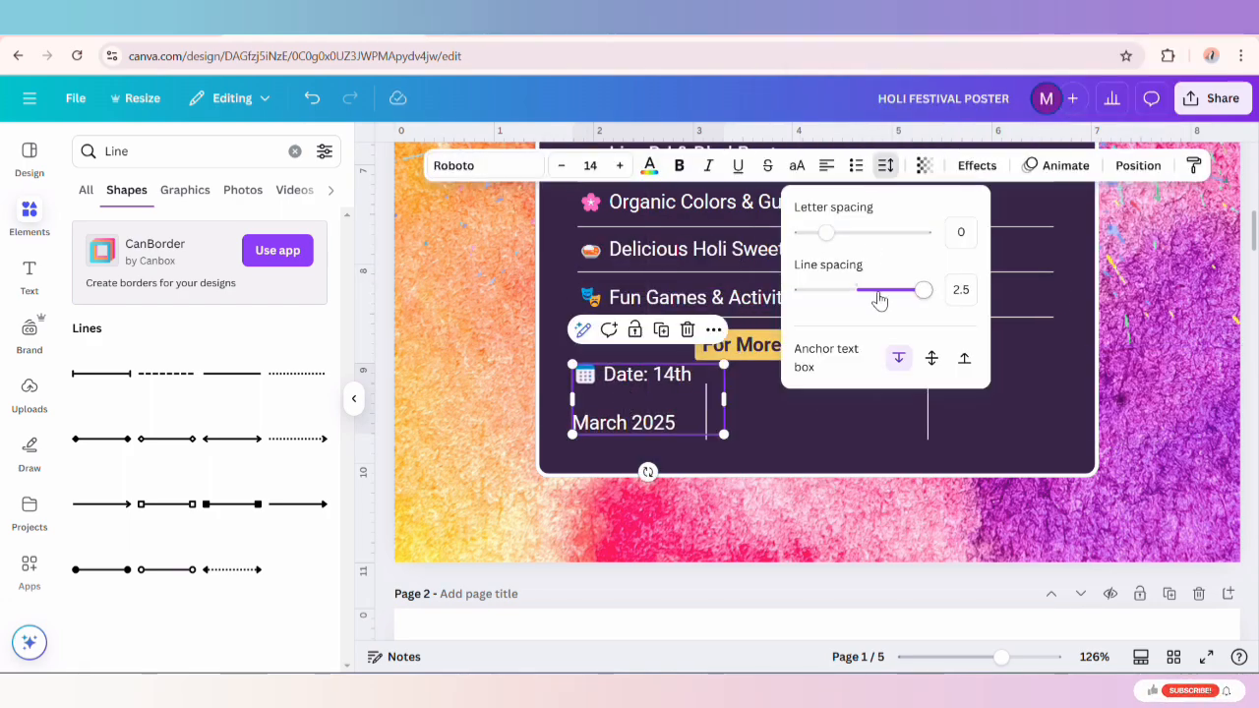
{"action": "left_click_drag", "start_coordinate": [878, 300], "coordinate": [866, 291]}
{"action": "left_click", "coordinate": [654, 380]}
{"action": "left_click", "coordinate": [493, 383]}
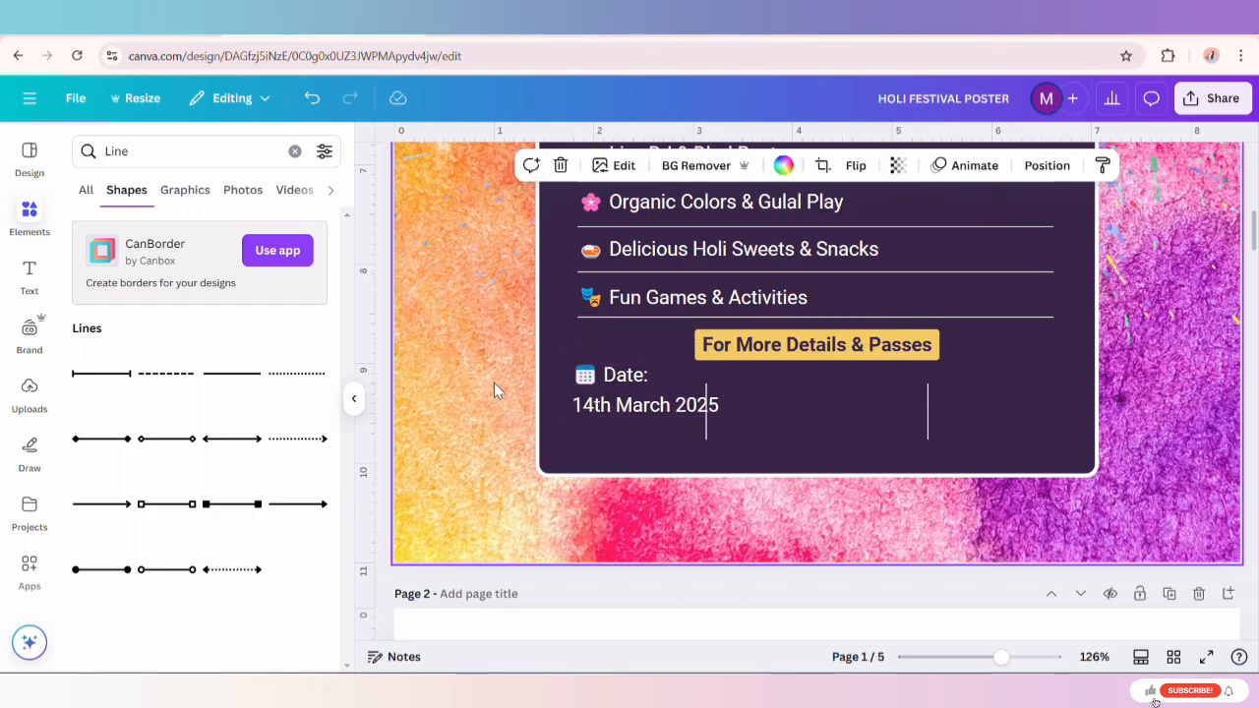
Reduce the date text to size 10.6 and place it in the first column, before the first vertical divider.
{"action": "left_click", "coordinate": [672, 382]}
{"action": "left_click", "coordinate": [562, 166]}
{"action": "left_click", "coordinate": [562, 167]}
{"action": "left_click_drag", "start_coordinate": [667, 393], "coordinate": [622, 424]}
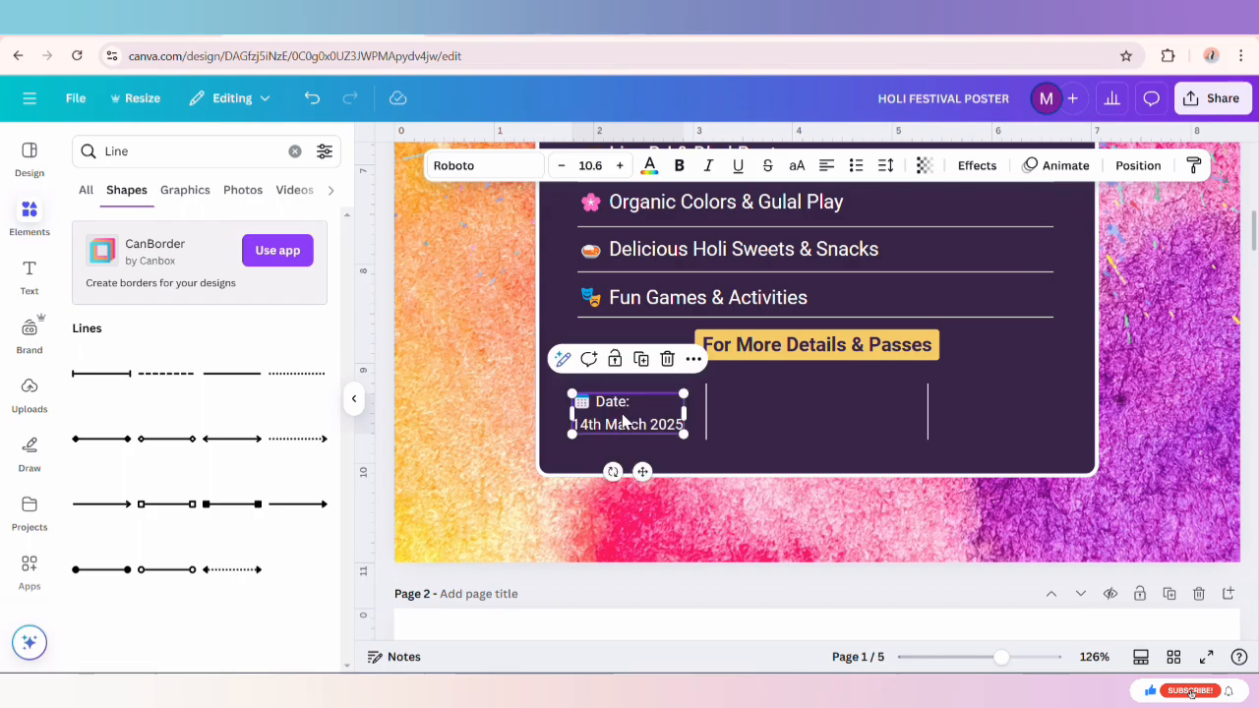
Duplicate the date text into the second column with centered alignment and into the third column with right alignment.
{"action": "left_click", "coordinate": [640, 360]}
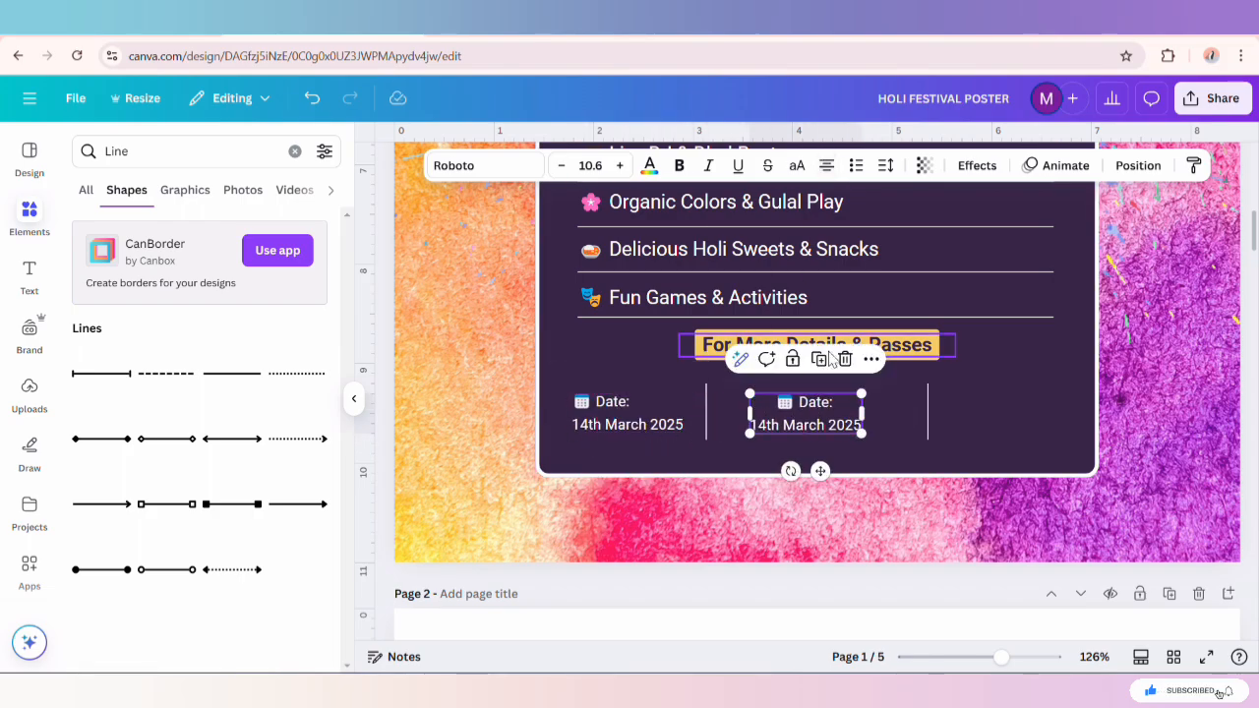
{"action": "left_click", "coordinate": [824, 360]}
{"action": "left_click", "coordinate": [824, 175]}
{"action": "left_click", "coordinate": [824, 175]}
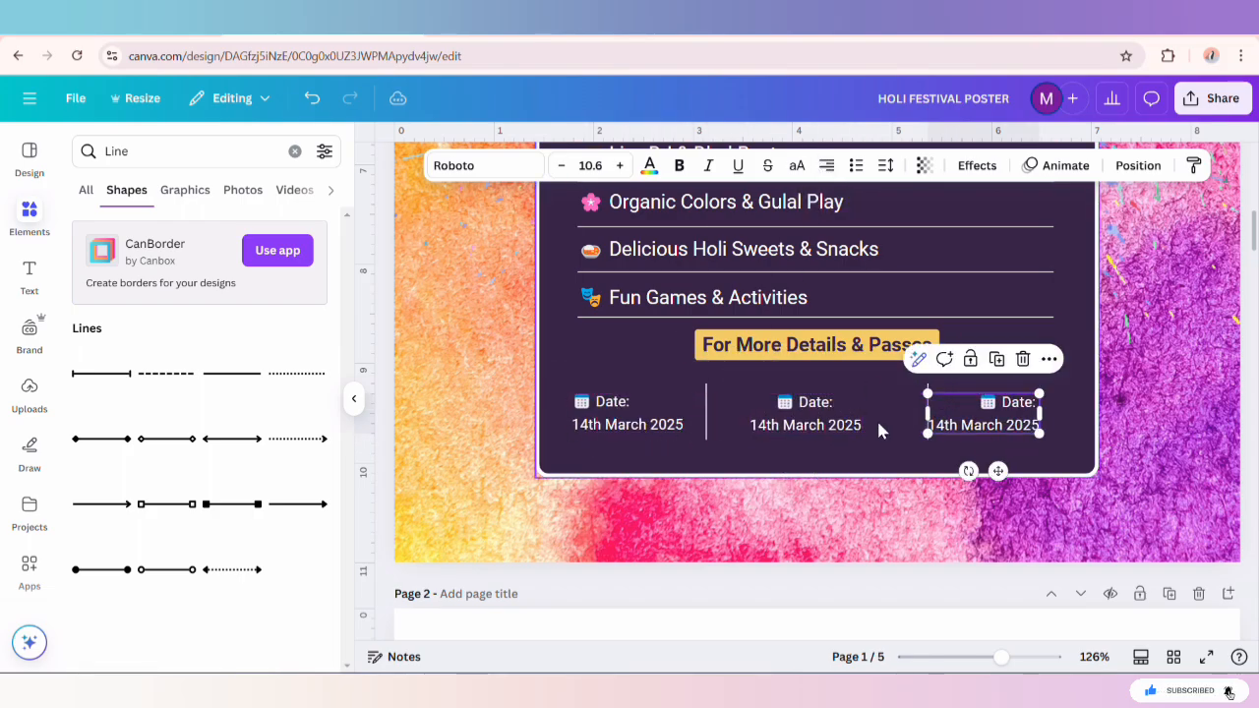
Replace the middle column's text with the "Venue: [Insert Location]" line and its pin emoji copied from page 2.
{"action": "scroll", "coordinate": [869, 389], "scroll_direction": "down", "scroll_amount": 8}
{"action": "left_click", "coordinate": [753, 477]}
{"action": "left_click_drag", "start_coordinate": [656, 463], "coordinate": [908, 464]}
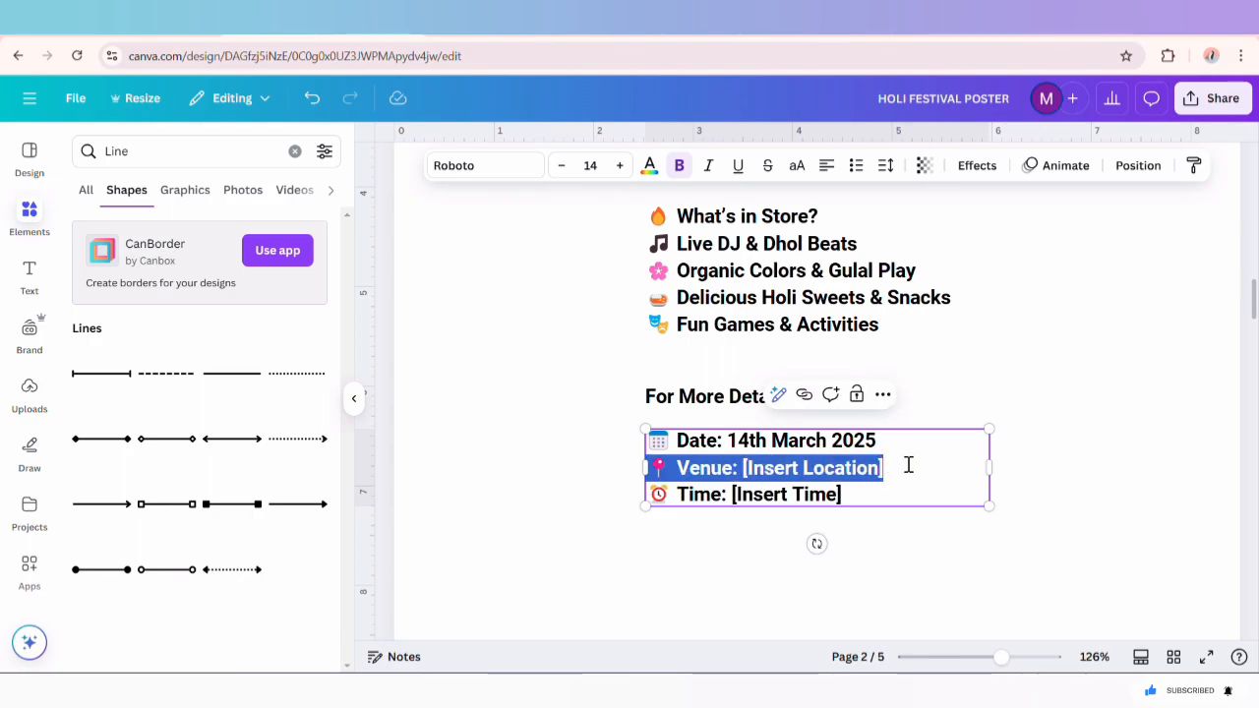
{"action": "right_click", "coordinate": [836, 458]}
{"action": "left_click", "coordinate": [855, 149]}
{"action": "scroll", "coordinate": [885, 416], "scroll_direction": "up", "scroll_amount": 10}
{"action": "double_click", "coordinate": [807, 492]}
{"action": "key", "text": "ctrl+v"}
Replace the third column's text with the page 2 line "Time: [Insert Time]" and its clock emoji, with "[Insert Time]" on the second line.
{"action": "scroll", "coordinate": [920, 531], "scroll_direction": "down", "scroll_amount": 10}
{"action": "left_click", "coordinate": [677, 576]}
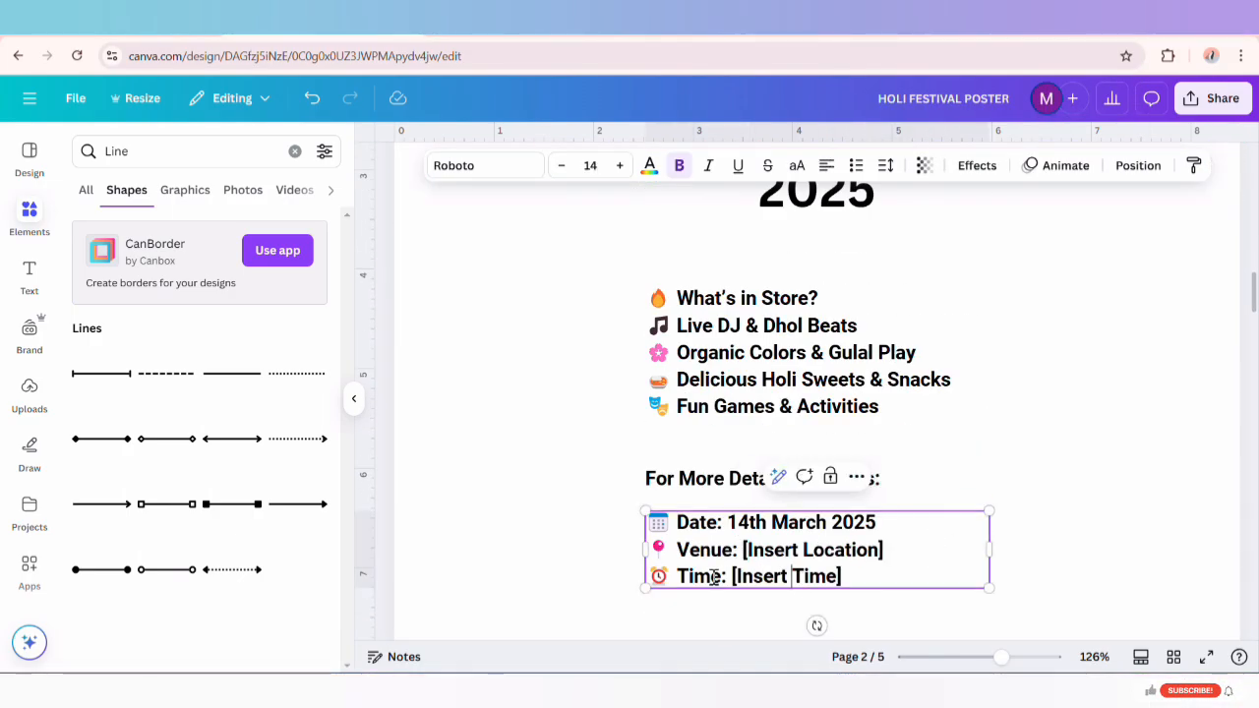
{"action": "left_click_drag", "start_coordinate": [676, 575], "coordinate": [844, 575]}
{"action": "scroll", "coordinate": [829, 383], "scroll_direction": "up", "scroll_amount": 10}
{"action": "scroll", "coordinate": [830, 383], "scroll_direction": "up", "scroll_amount": 1}
{"action": "triple_click", "coordinate": [983, 413]}
{"action": "right_click", "coordinate": [983, 413]}
{"action": "left_click", "coordinate": [773, 370]}
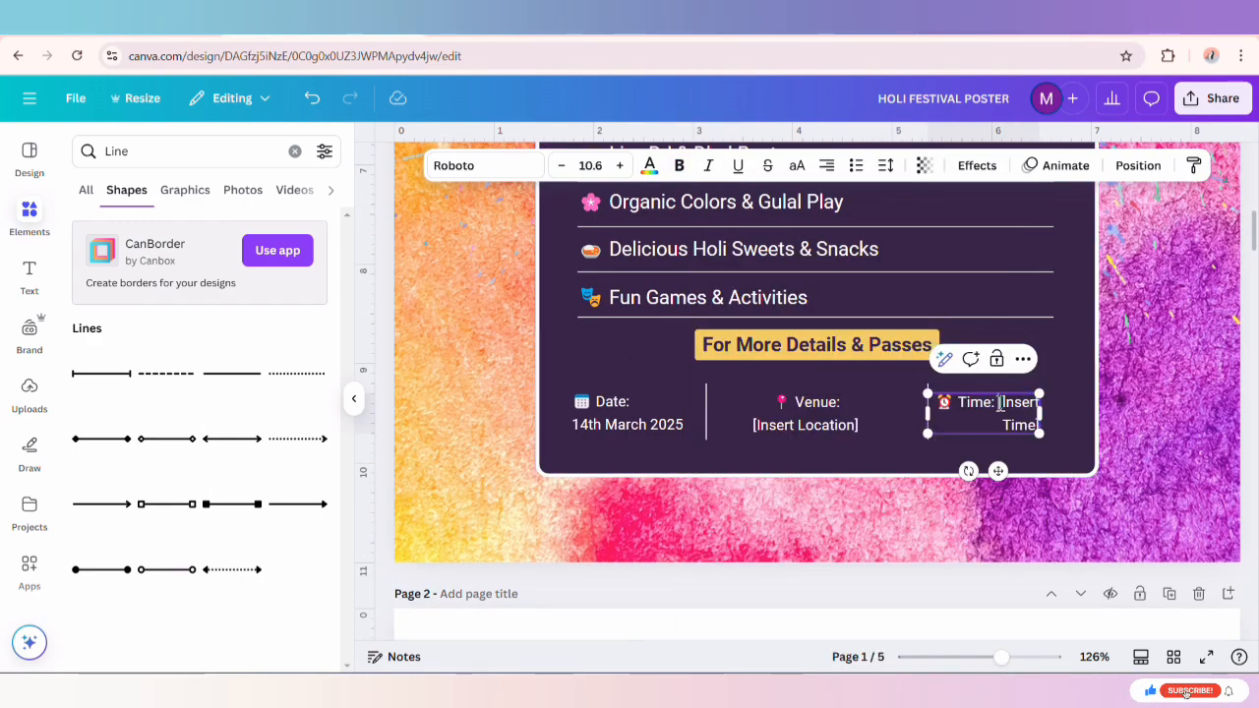
{"action": "left_click", "coordinate": [416, 380]}
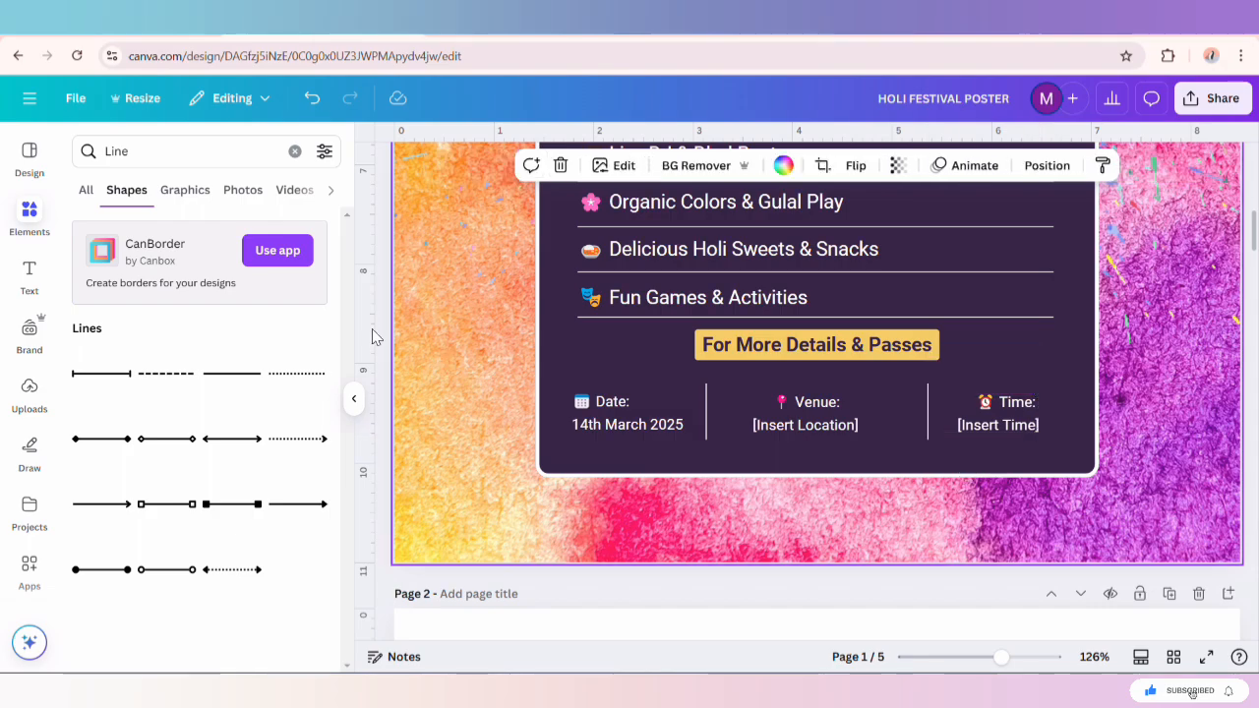
Add the recently used drum graphic and place it slightly tilted over the dark box's lower-left corner.
{"action": "left_click", "coordinate": [295, 151]}
{"action": "left_click", "coordinate": [309, 237]}
{"action": "left_click", "coordinate": [287, 379]}
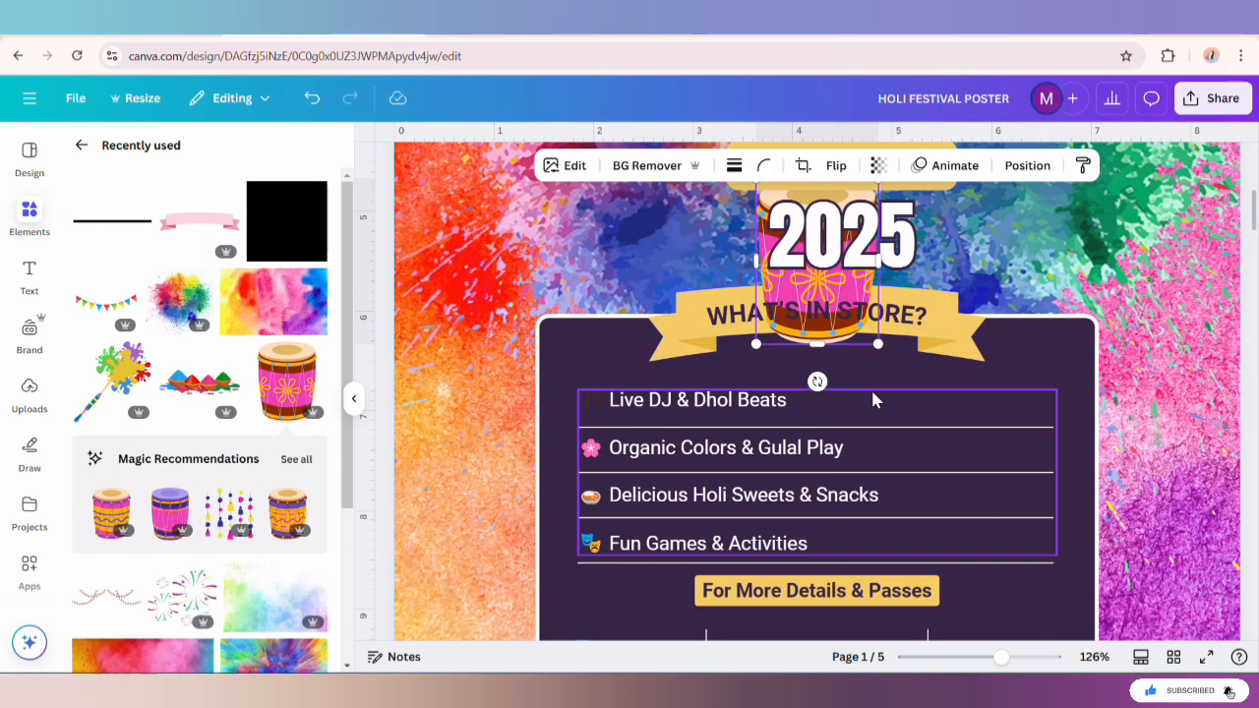
{"action": "left_click_drag", "start_coordinate": [776, 295], "coordinate": [455, 443]}
{"action": "left_click_drag", "start_coordinate": [494, 534], "coordinate": [480, 534]}
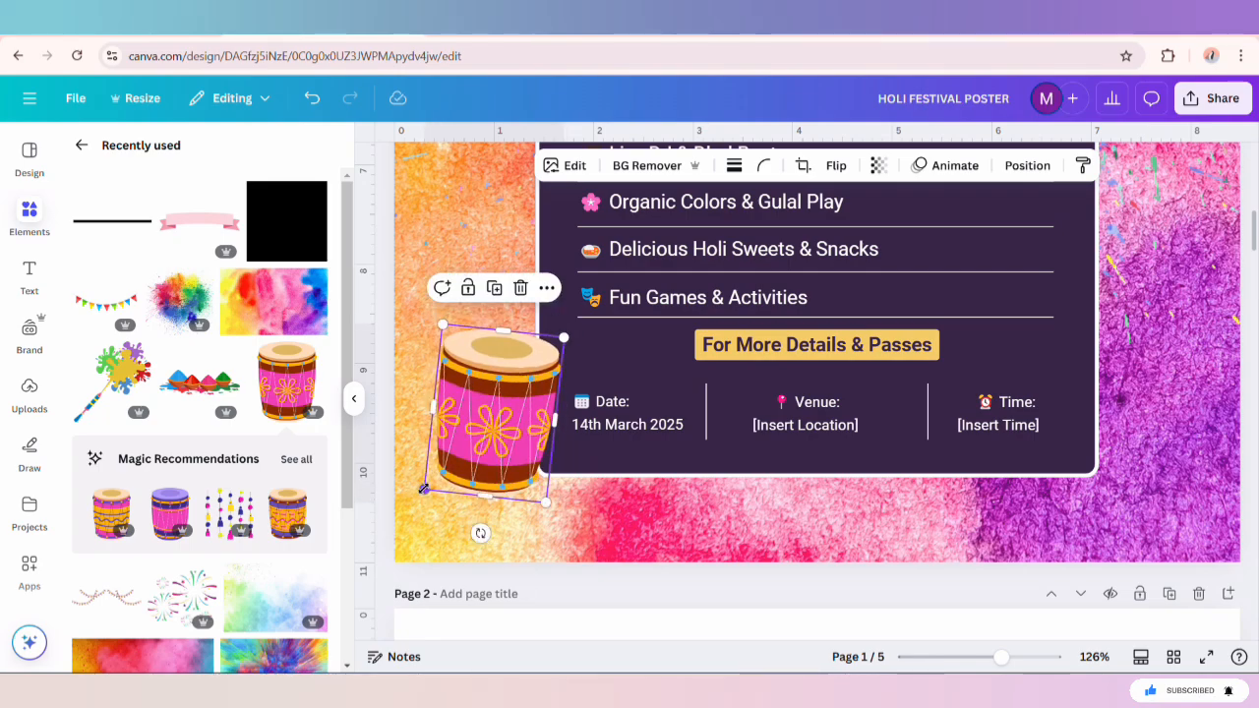
Duplicate the drum, place the copy over the box's lower-right corner, and tilt it the opposite way.
{"action": "left_click", "coordinate": [494, 288]}
{"action": "left_click_drag", "start_coordinate": [551, 404], "coordinate": [1116, 413]}
{"action": "left_click_drag", "start_coordinate": [1098, 528], "coordinate": [1130, 528]}
Add the recently used color powder bowls graphic and center it over the bottom edge of the dark box.
{"action": "left_click_drag", "start_coordinate": [224, 397], "coordinate": [793, 415]}
{"action": "scroll", "coordinate": [758, 453], "scroll_direction": "up", "scroll_amount": 3}
{"action": "scroll", "coordinate": [689, 423], "scroll_direction": "down", "scroll_amount": 4}
{"action": "scroll", "coordinate": [1151, 443], "scroll_direction": "up", "scroll_amount": 1}
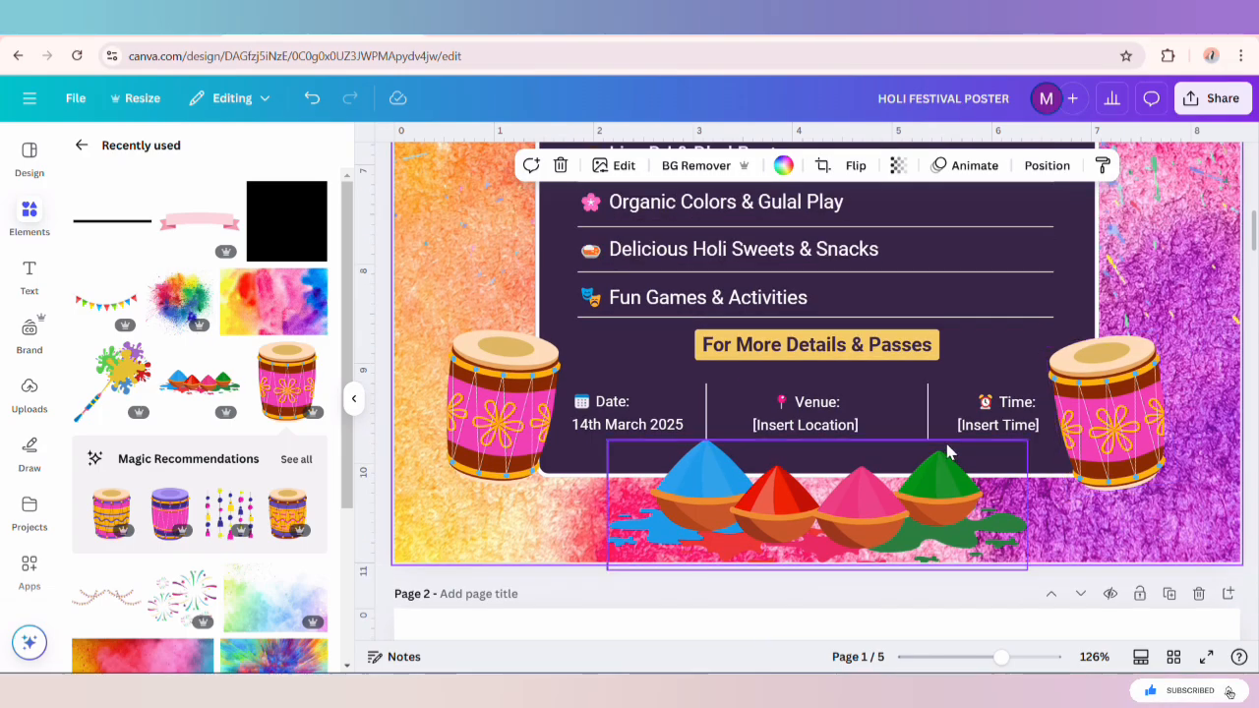
Add a horizontal ruler guide at the column dividers' upper ends and check the last divider and the time text against it.
{"action": "left_click", "coordinate": [927, 421]}
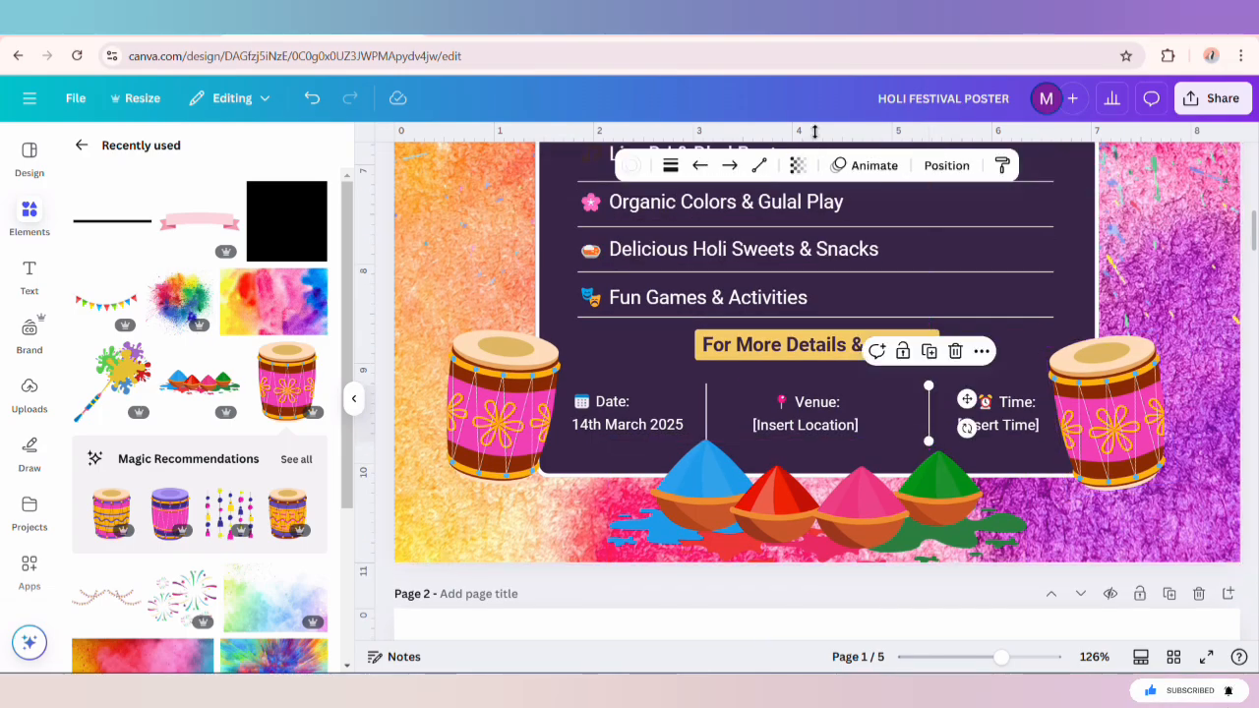
{"action": "left_click", "coordinate": [1028, 428]}
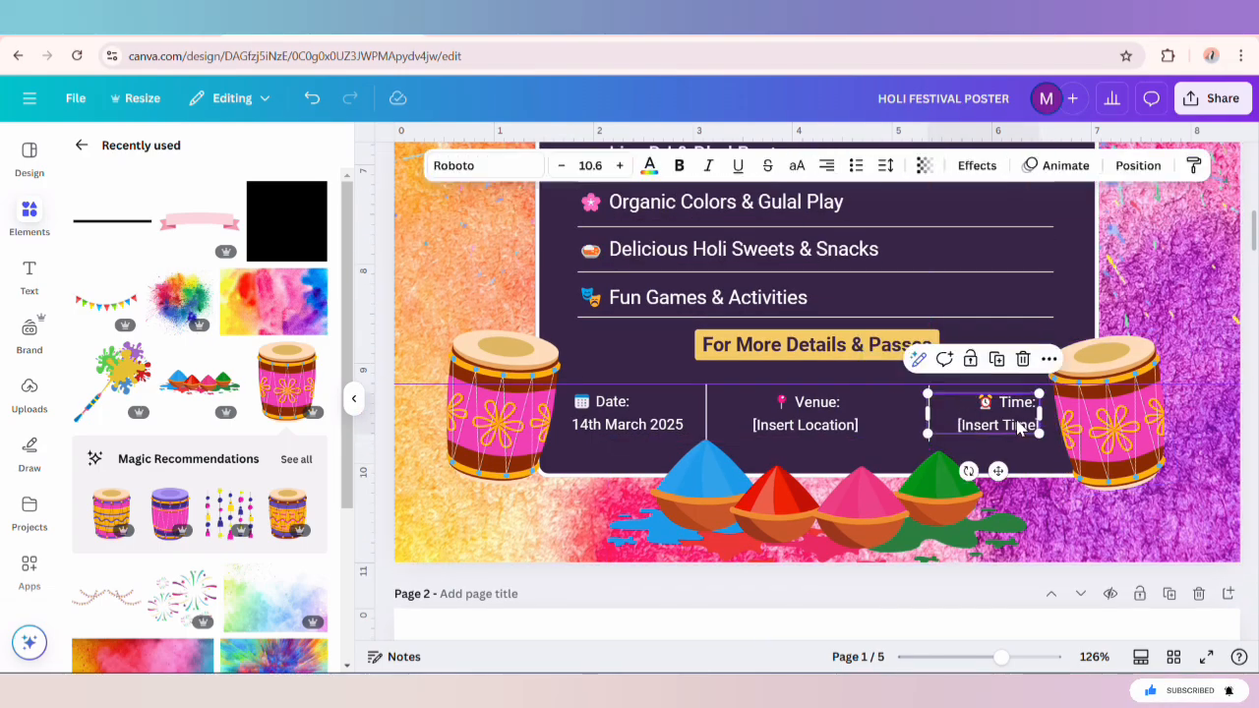
{"action": "scroll", "coordinate": [950, 251], "scroll_direction": "up", "scroll_amount": 3}
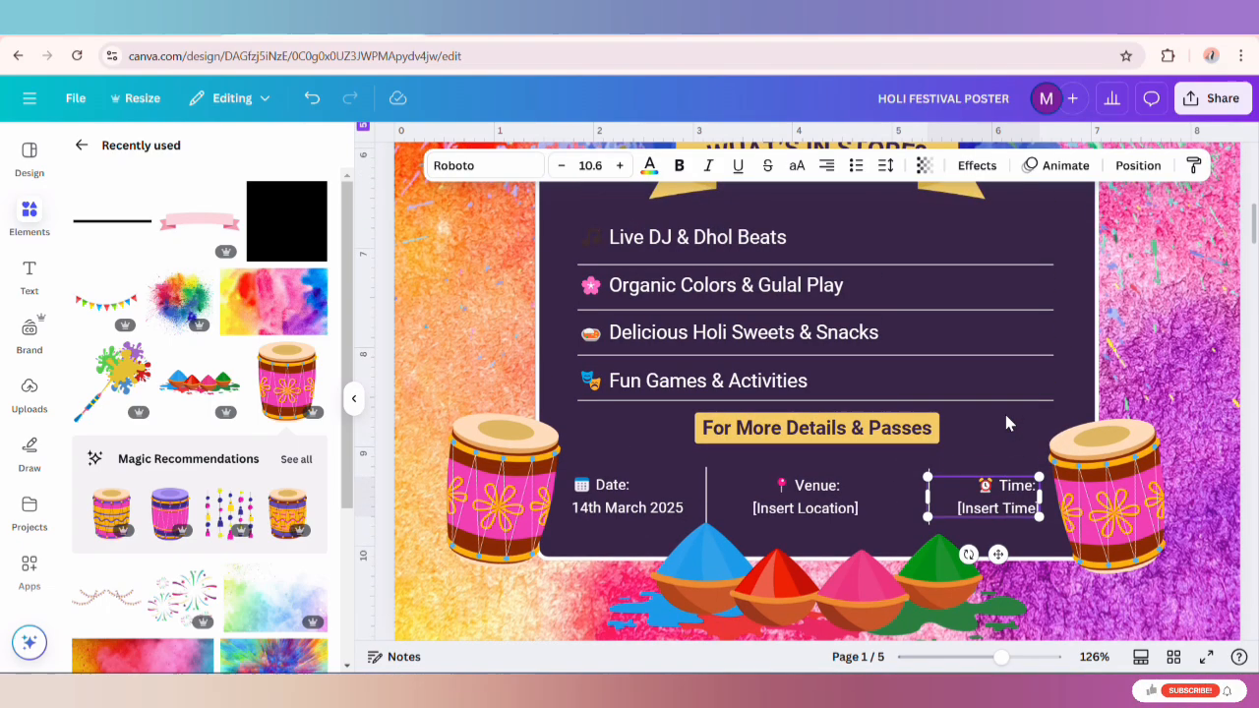
Add the color-splash water gun graphic at the box's upper-left corner and a horizontally flipped copy at its upper-right corner.
{"action": "left_click", "coordinate": [116, 381]}
{"action": "left_click_drag", "start_coordinate": [1001, 657], "coordinate": [970, 657]}
{"action": "left_click_drag", "start_coordinate": [865, 433], "coordinate": [942, 376]}
{"action": "left_click", "coordinate": [702, 476]}
{"action": "left_click", "coordinate": [835, 169]}
{"action": "left_click", "coordinate": [832, 210]}
{"action": "left_click", "coordinate": [1095, 413]}
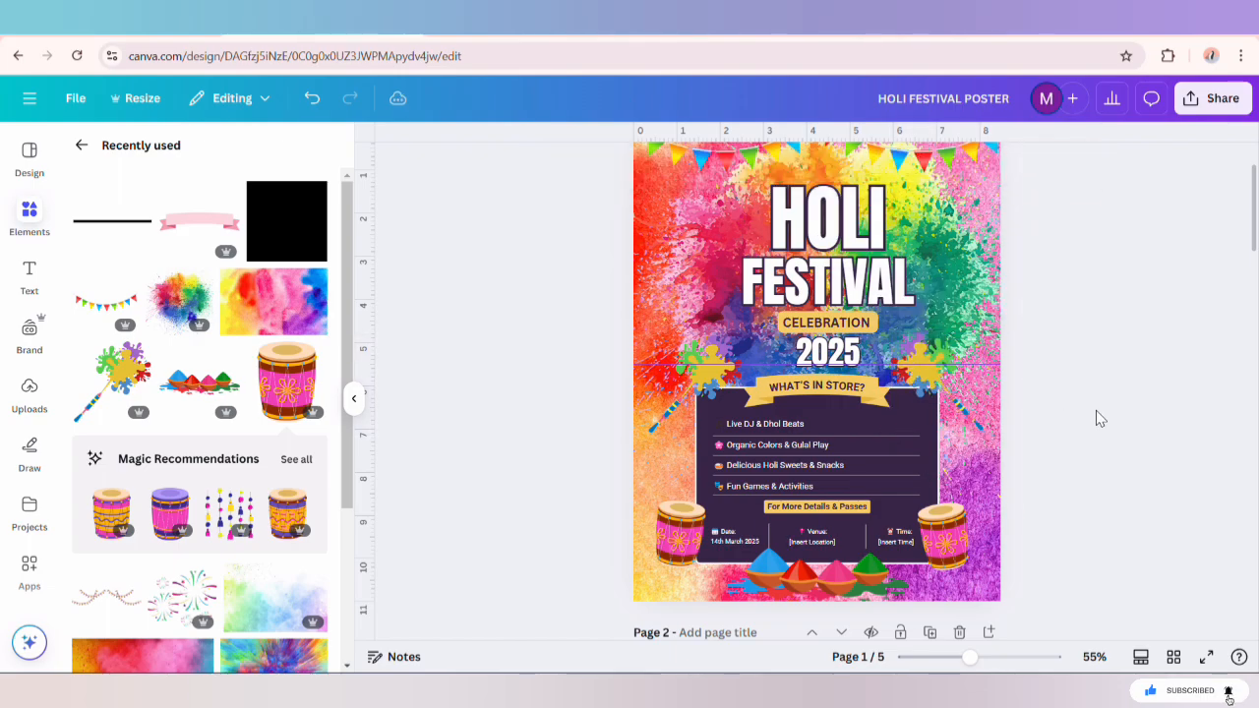
Open the design's download settings and set the file type to PDF Standard.
{"action": "scroll", "coordinate": [1110, 442], "scroll_direction": "up", "scroll_amount": 2}
{"action": "scroll", "coordinate": [1110, 439], "scroll_direction": "down", "scroll_amount": 2}
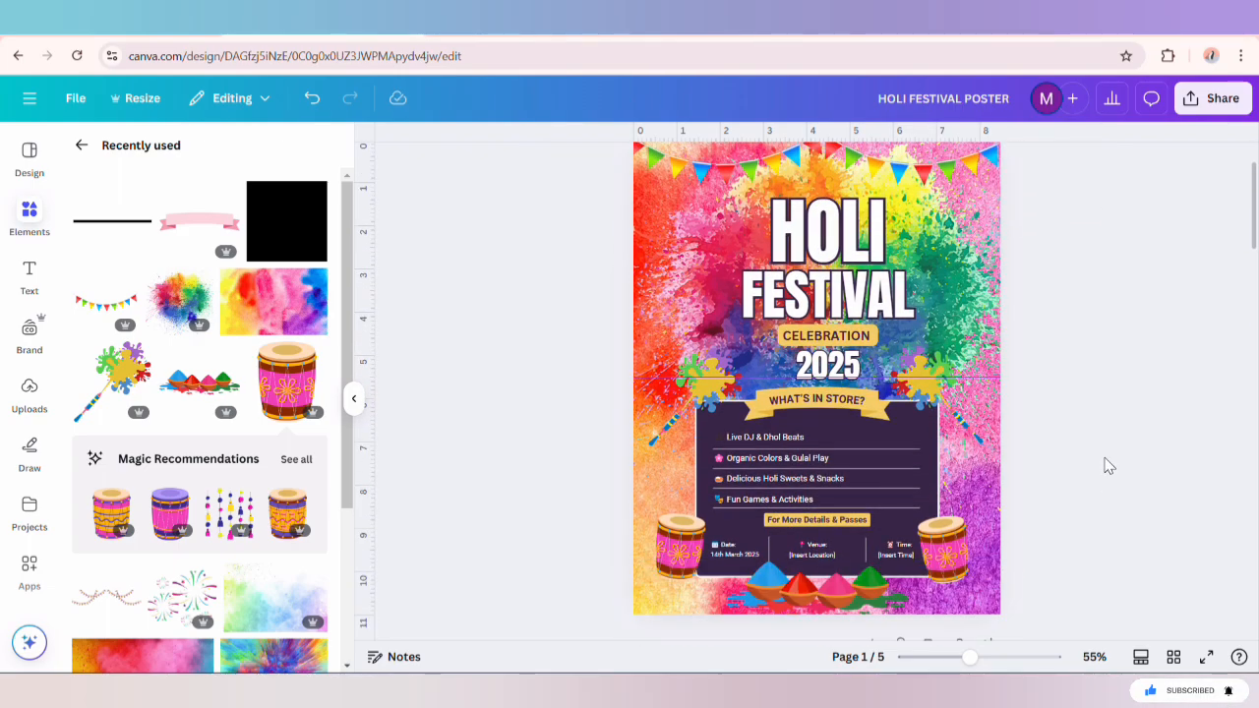
{"action": "left_click_drag", "start_coordinate": [969, 657], "coordinate": [965, 657]}
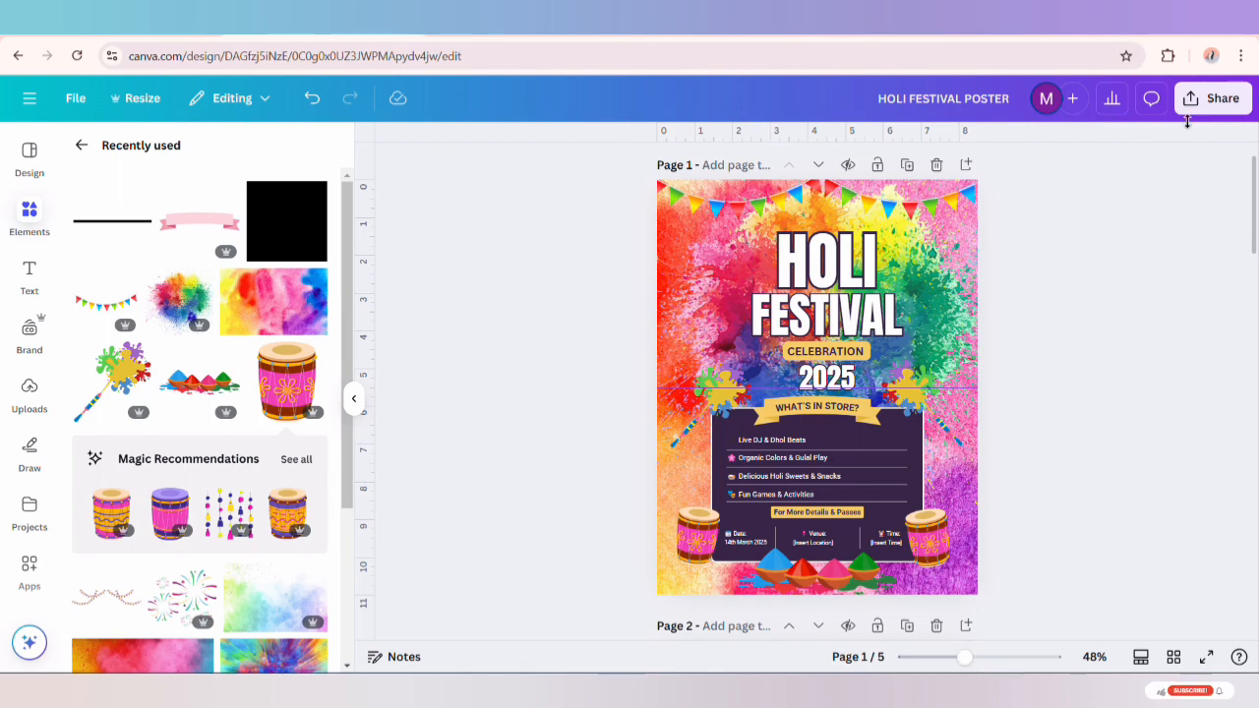
{"action": "left_click", "coordinate": [1212, 97]}
{"action": "left_click", "coordinate": [961, 423]}
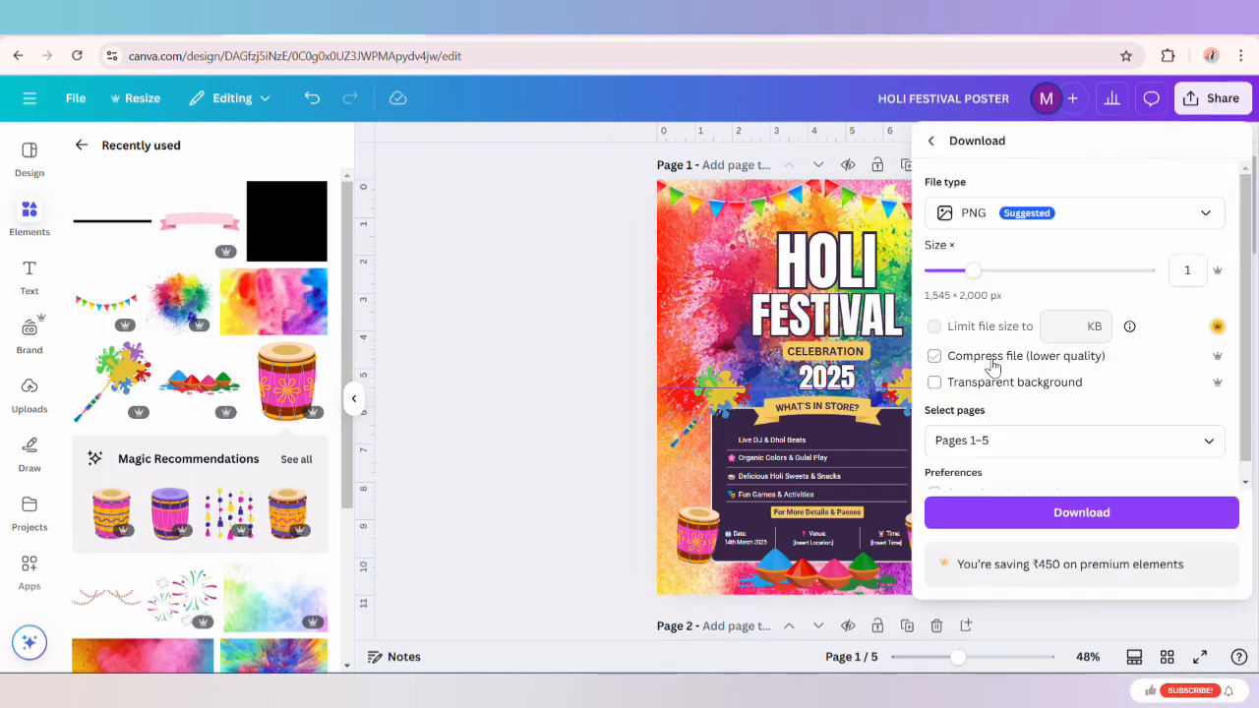
{"action": "left_click", "coordinate": [993, 213]}
{"action": "left_click", "coordinate": [1003, 356]}
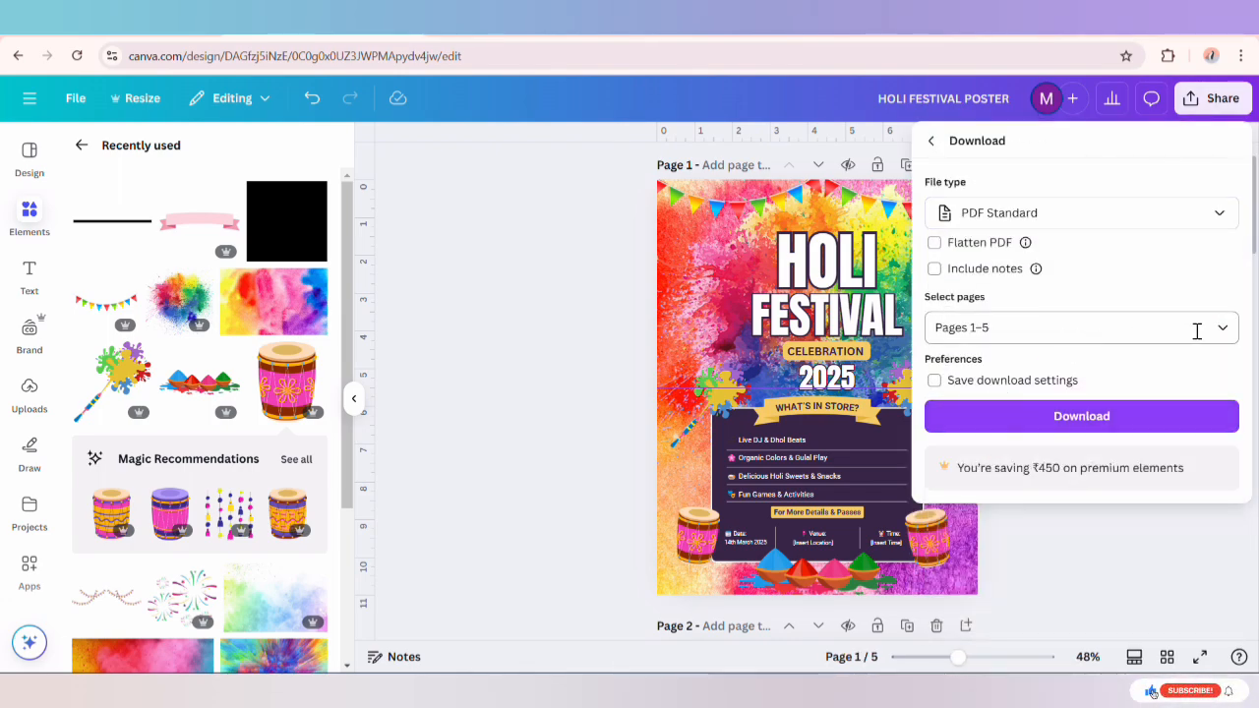
Limit the download to page 1 and download the poster as a PDF.
{"action": "left_click", "coordinate": [1226, 332]}
{"action": "left_click", "coordinate": [1082, 436]}
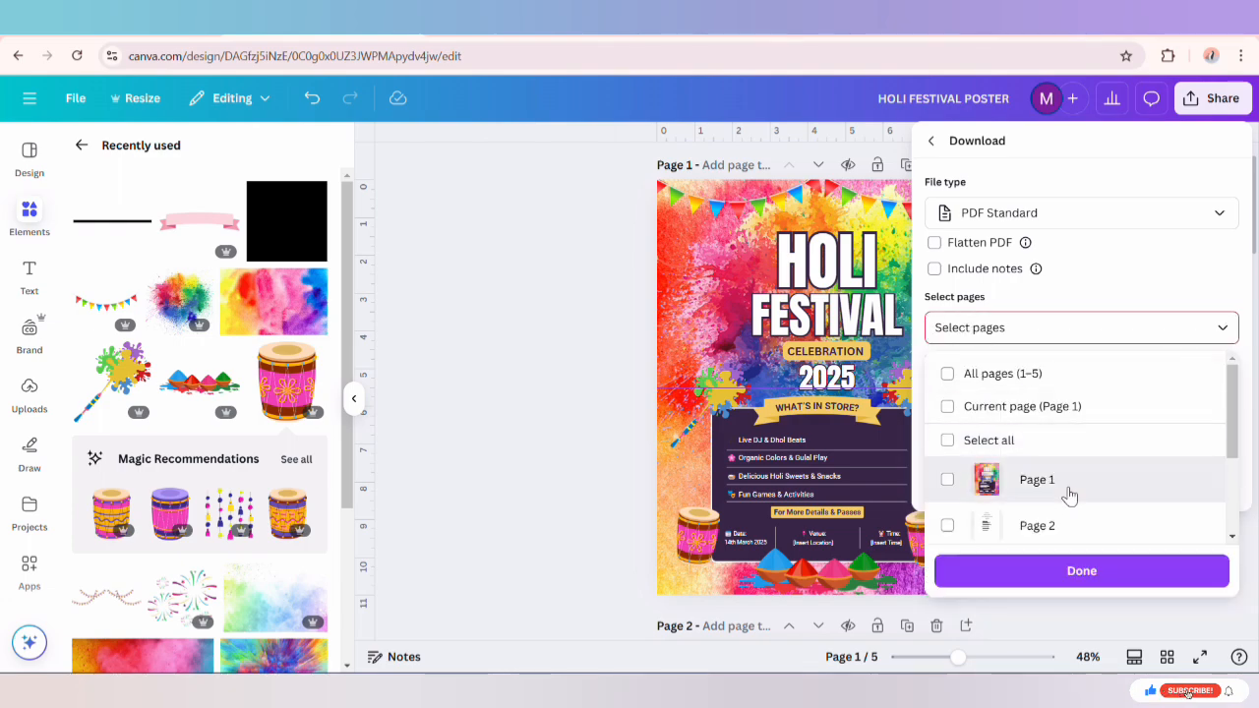
{"action": "left_click", "coordinate": [1064, 478]}
{"action": "left_click", "coordinate": [1070, 574]}
{"action": "left_click", "coordinate": [1064, 421]}
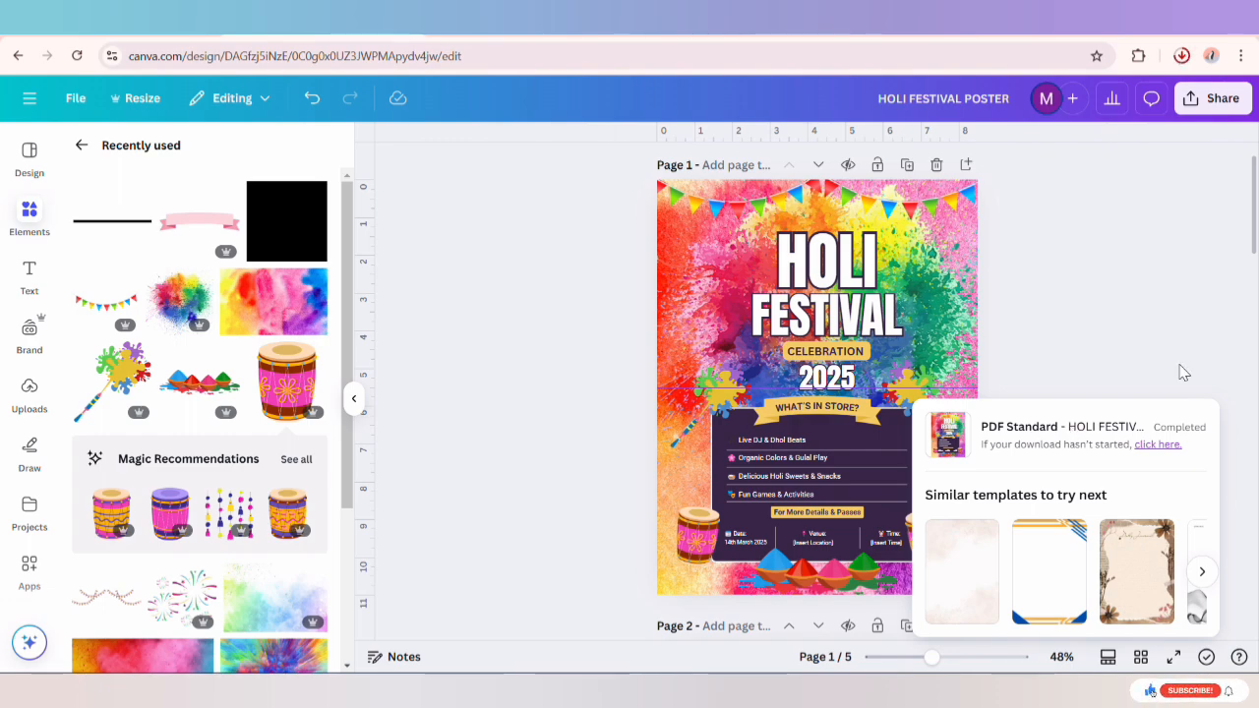
Open the downloaded HOLI FESTIVAL POSTER.pdf and review the whole poster at 80% zoom.
{"action": "left_click", "coordinate": [1056, 96]}
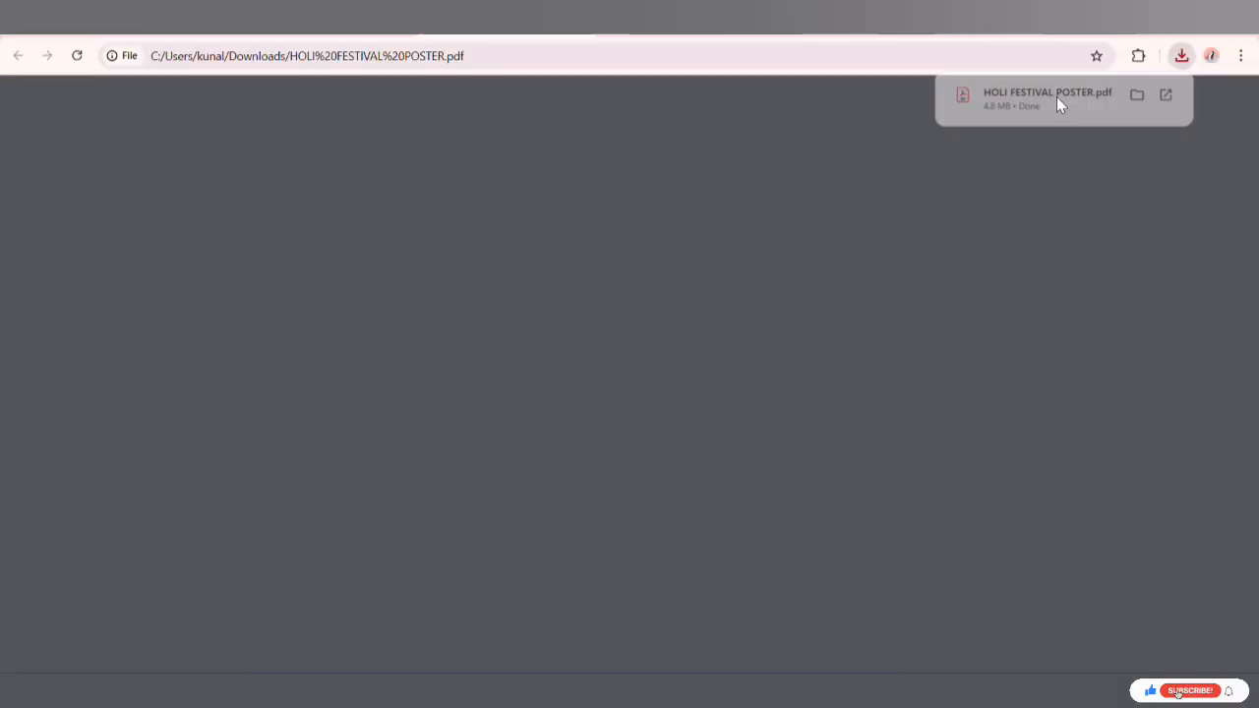
{"action": "left_click", "coordinate": [593, 99]}
{"action": "left_click", "coordinate": [593, 98]}
{"action": "scroll", "coordinate": [630, 393], "scroll_direction": "down", "scroll_amount": 1}
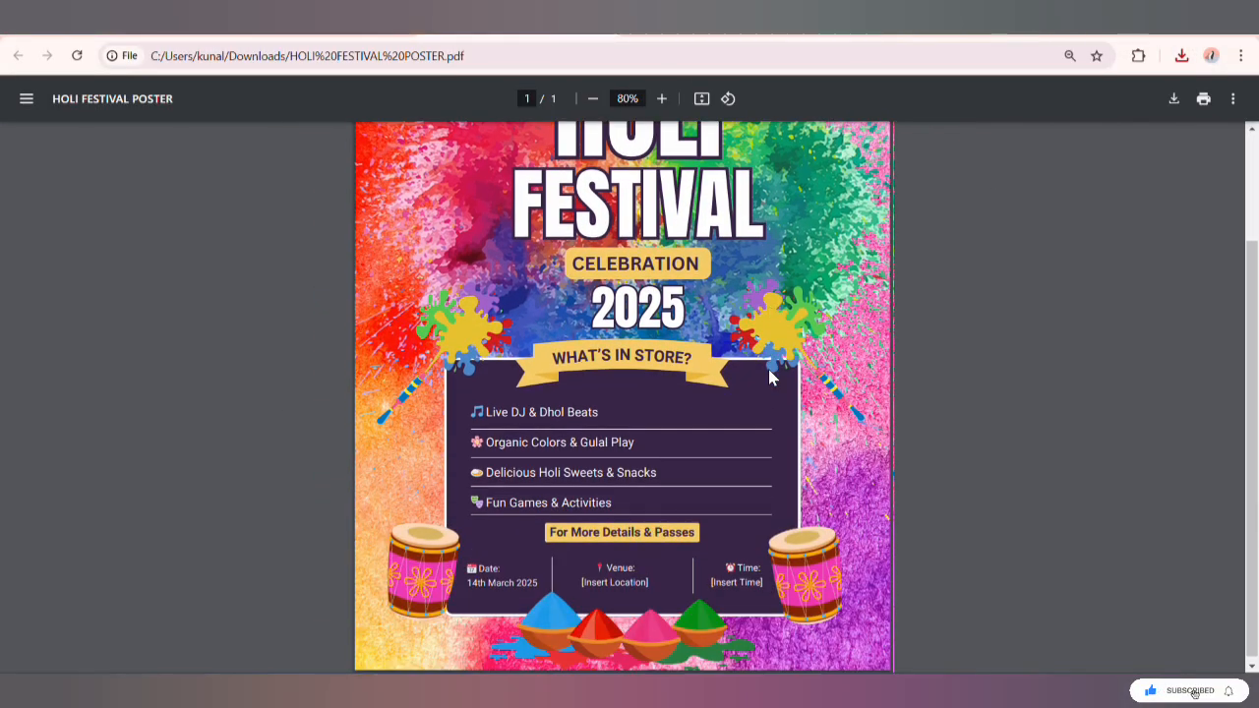
{"action": "scroll", "coordinate": [629, 393], "scroll_direction": "up", "scroll_amount": 1}
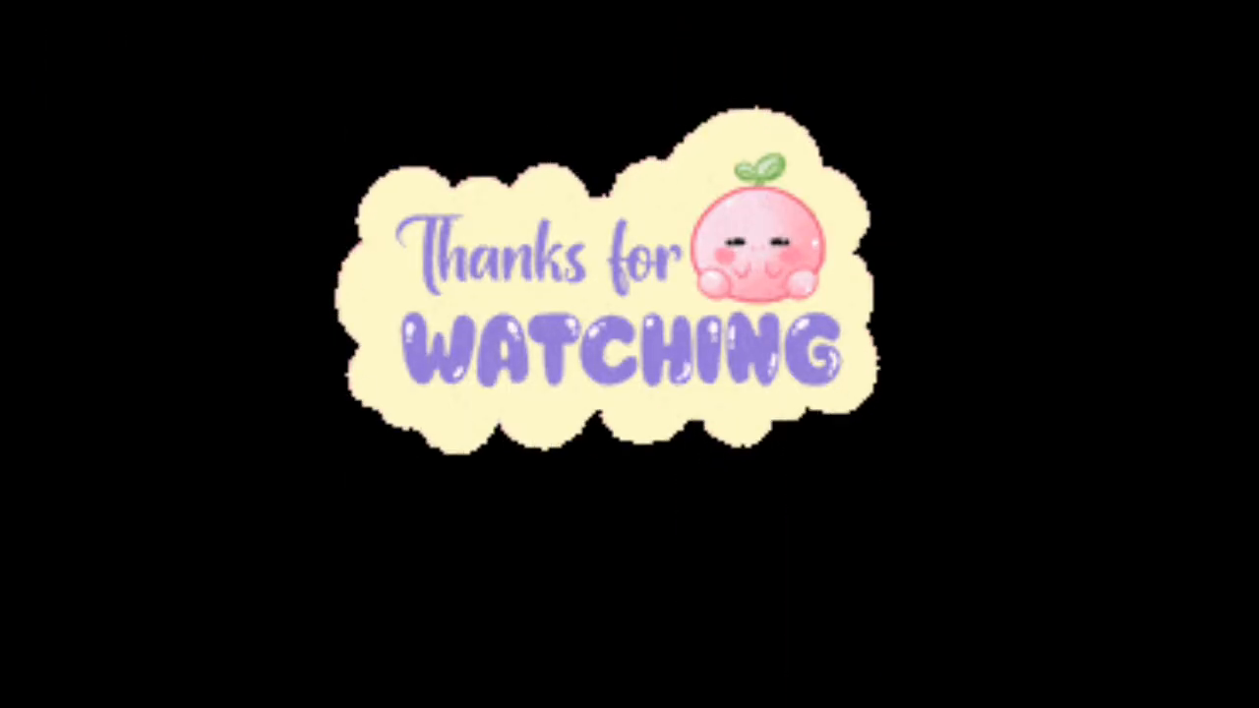